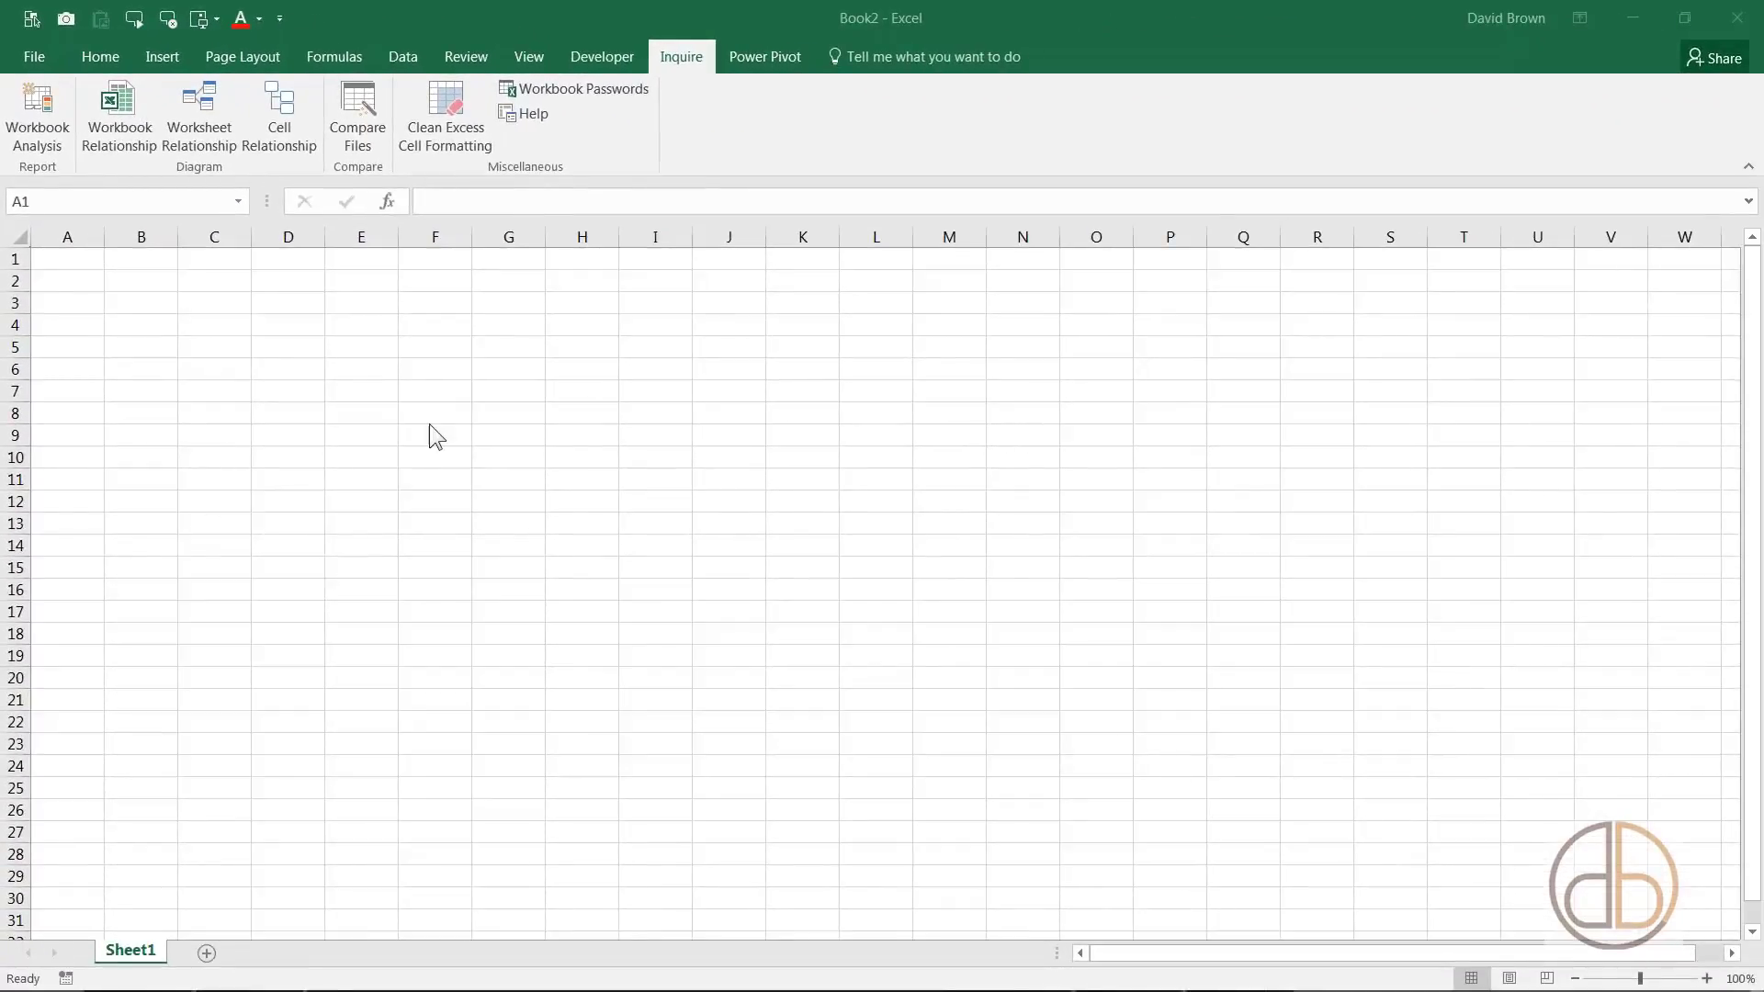
- In Original File - Amended, change April's Actual in D5 from 511,501,680 to 20
{"action": "left_click", "coordinate": [430, 414]}
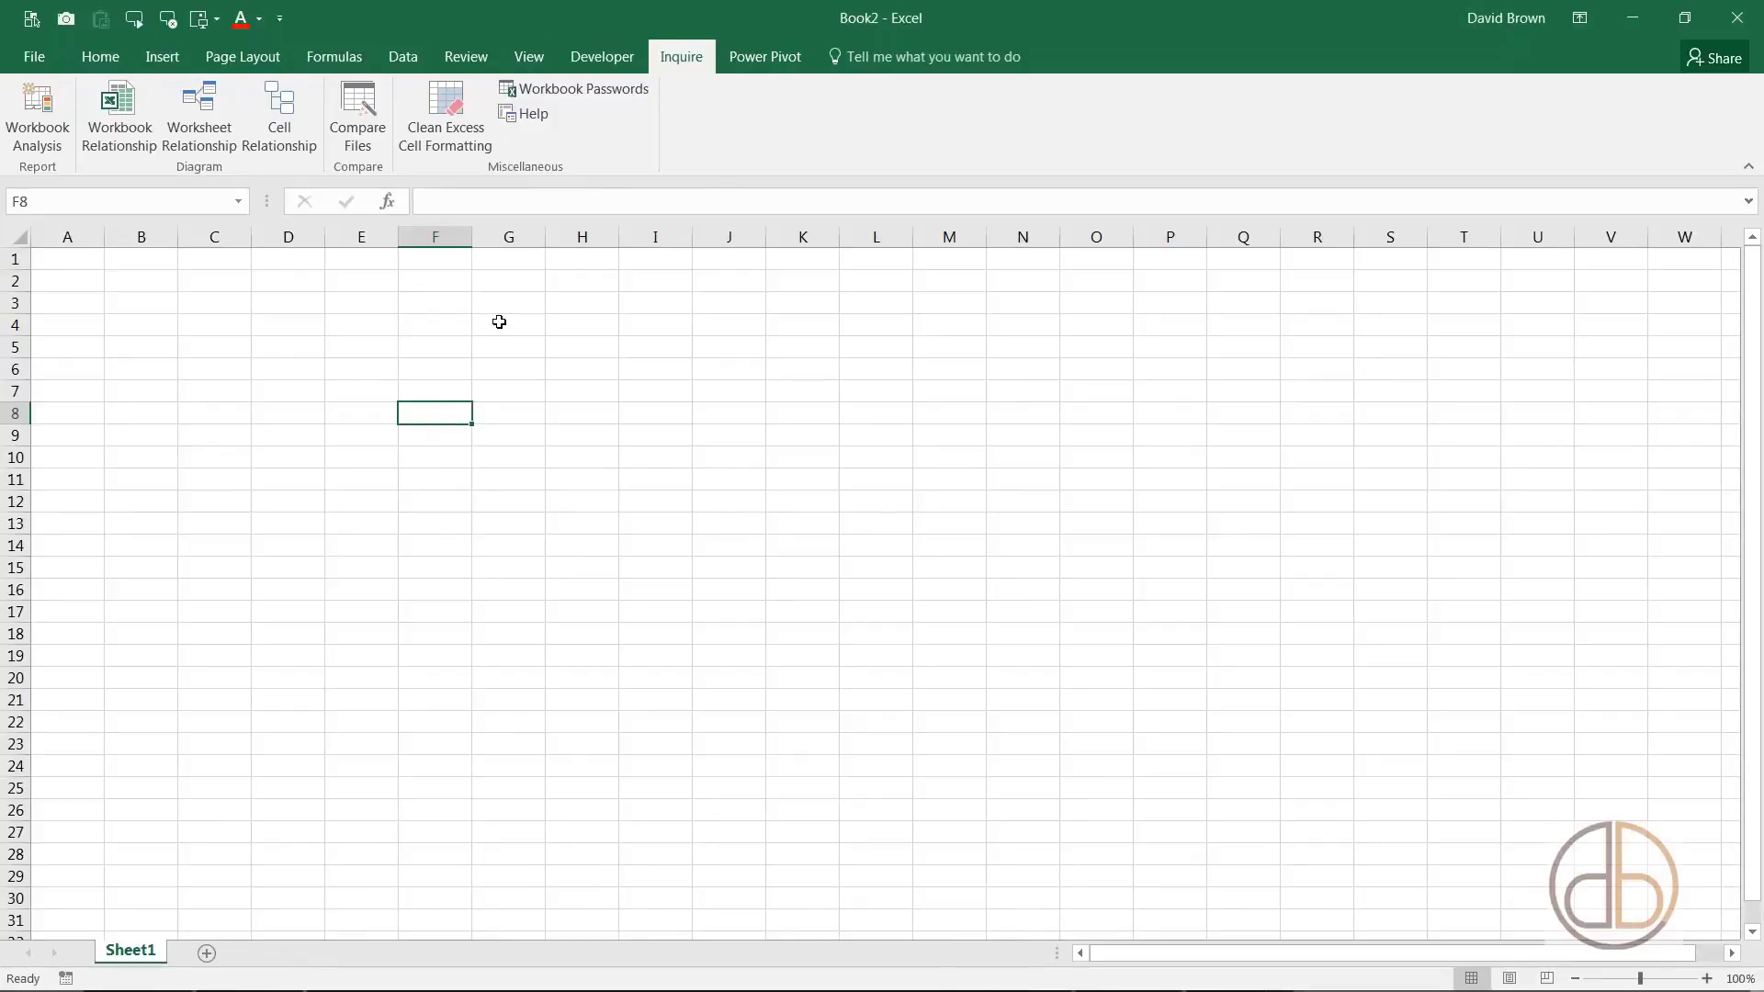
{"action": "mouse_move", "coordinate": [684, 974]}
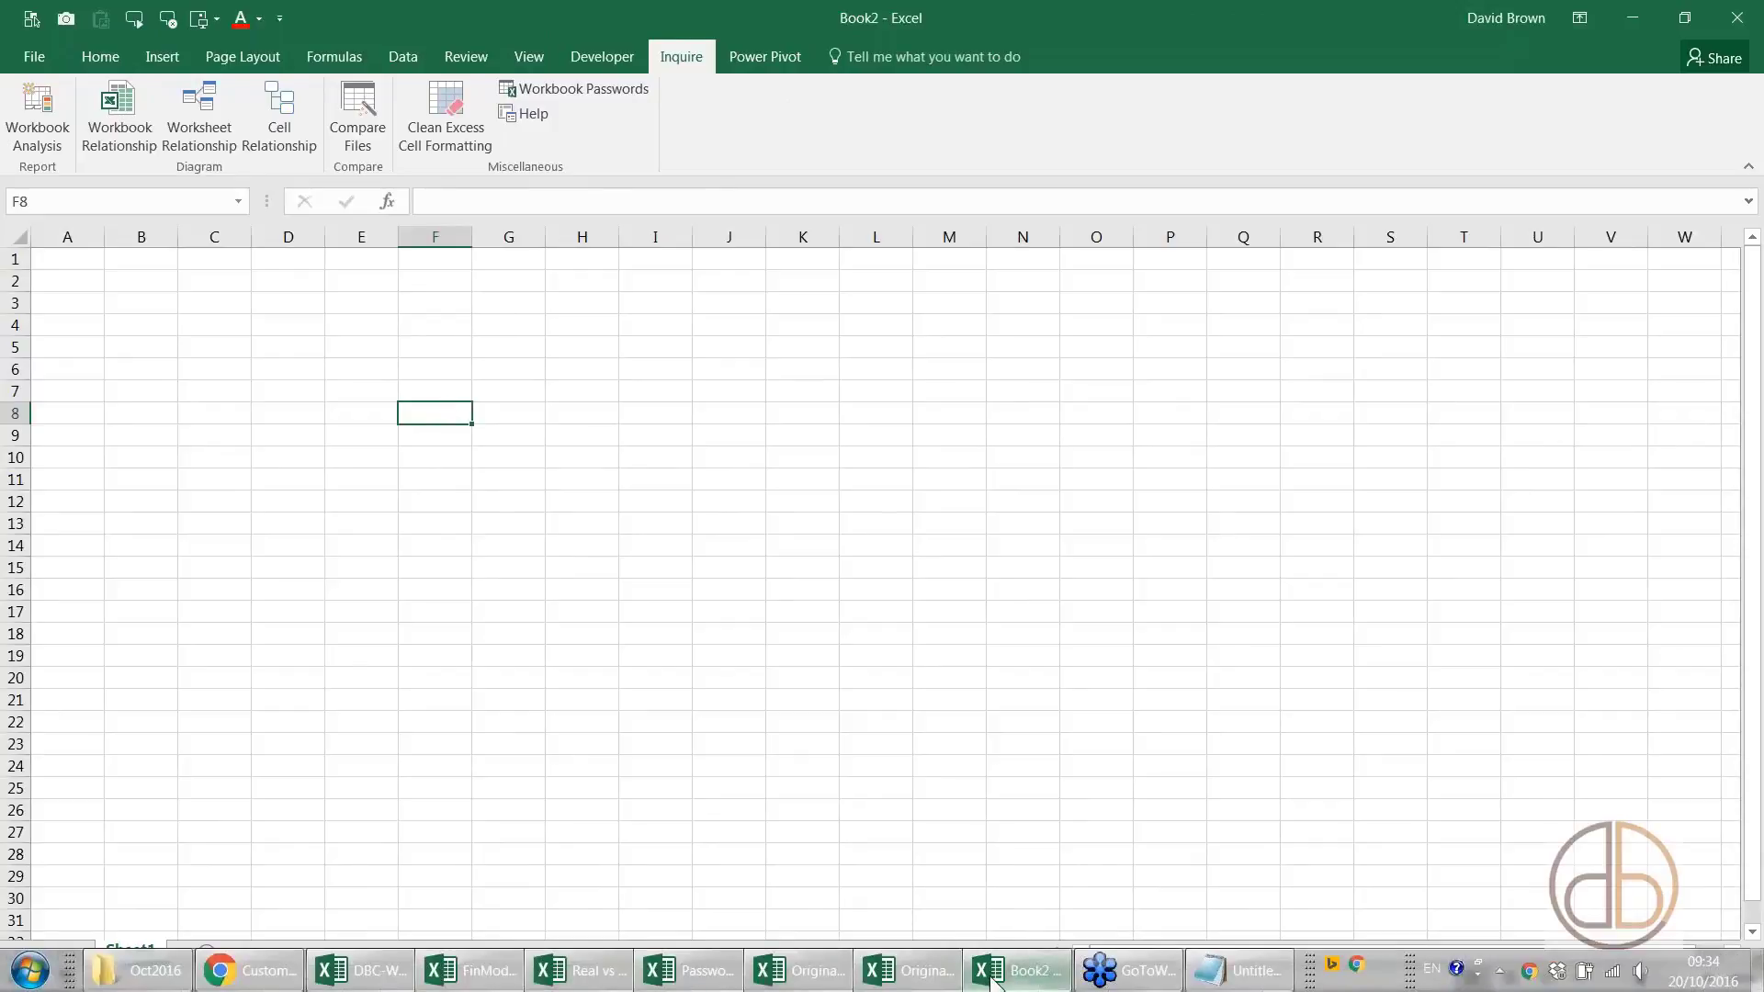
{"action": "left_click", "coordinate": [913, 977]}
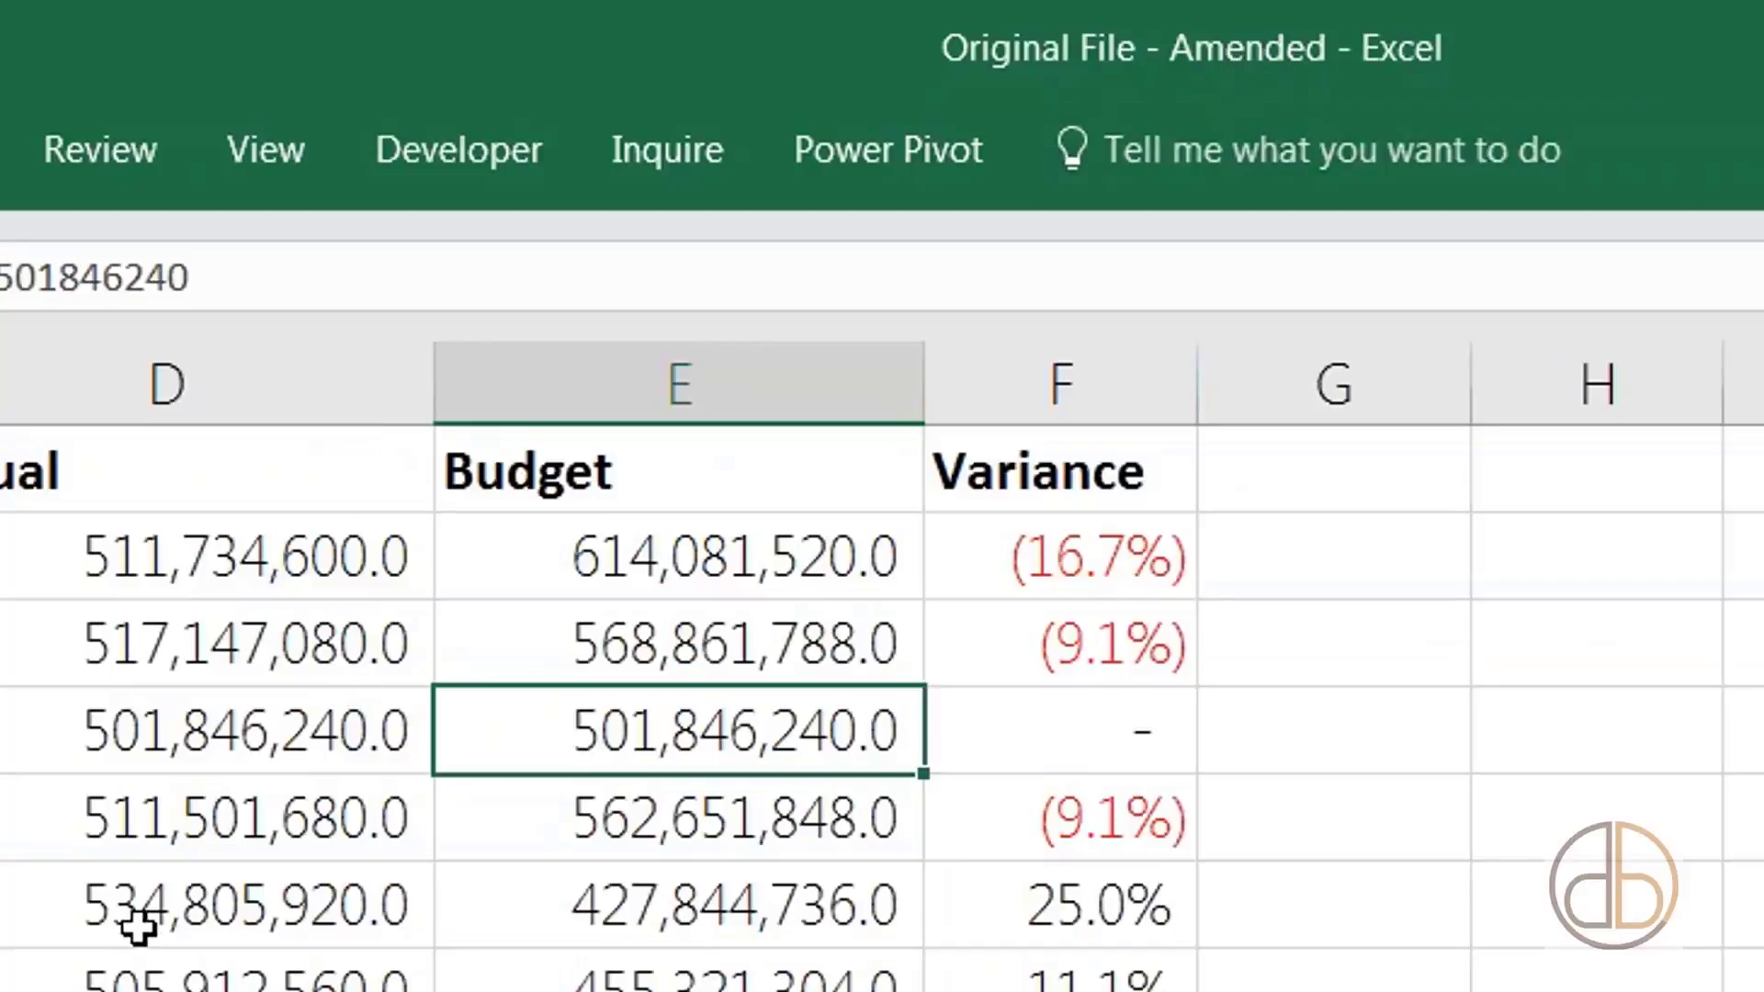
{"action": "left_click", "coordinate": [150, 832]}
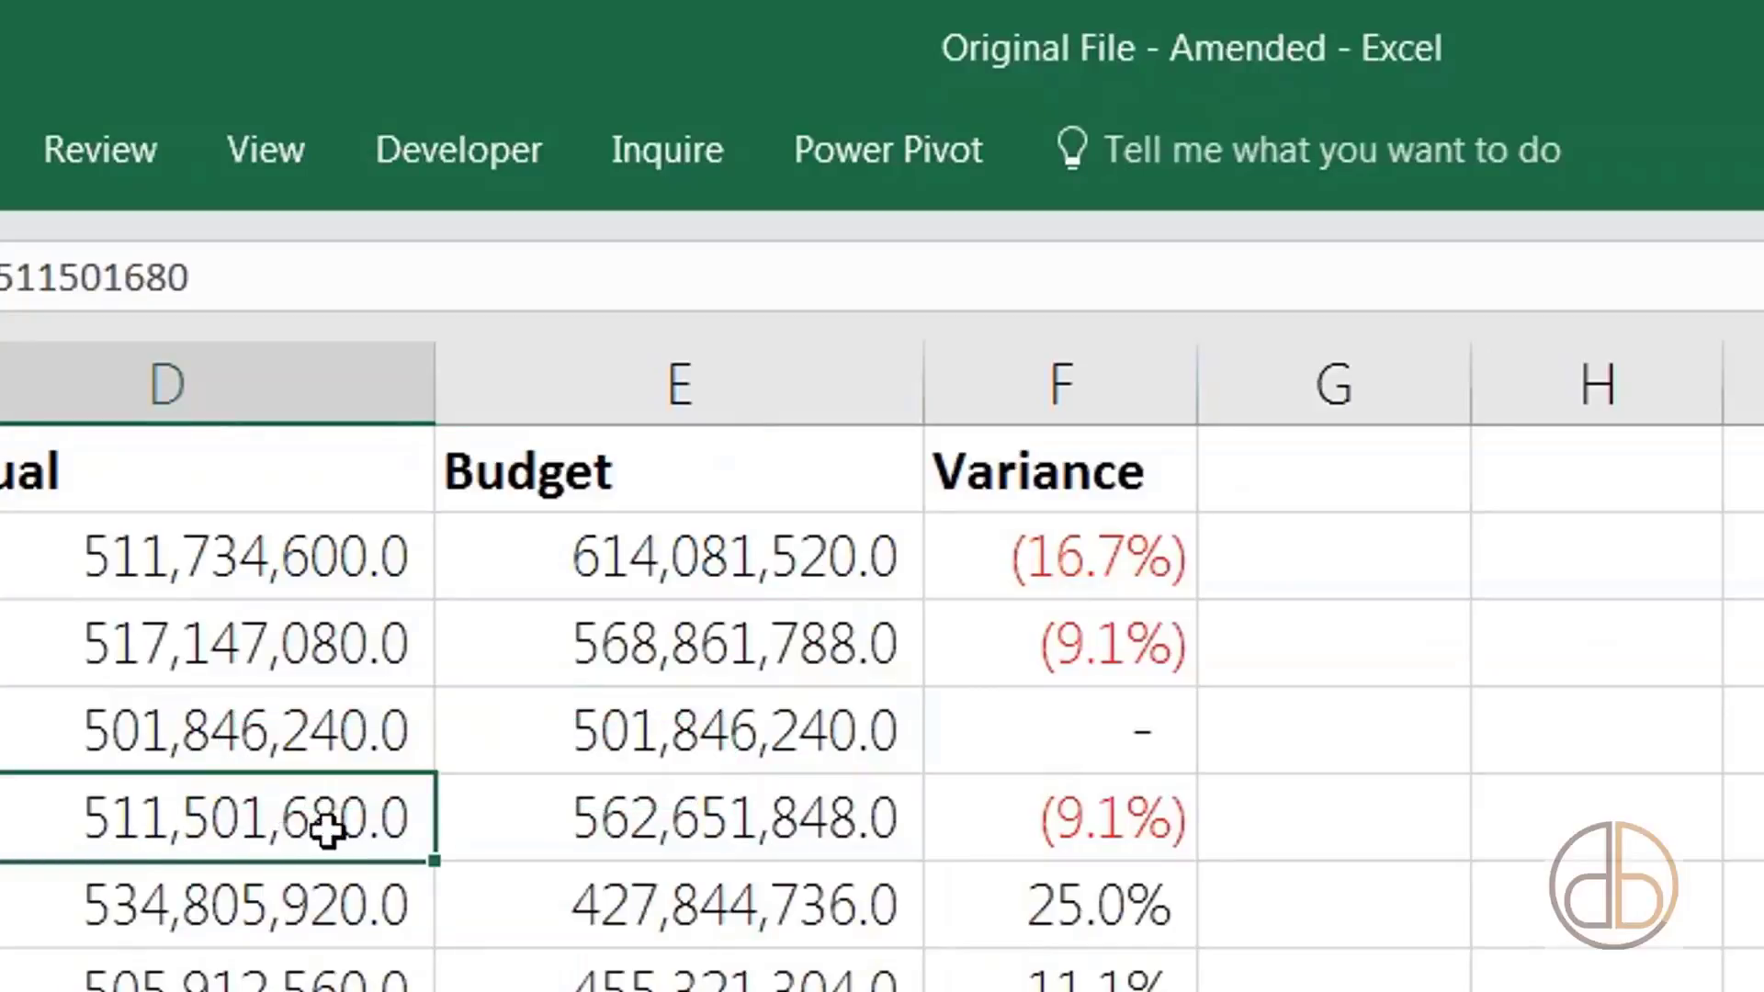
{"action": "type", "text": "20"}
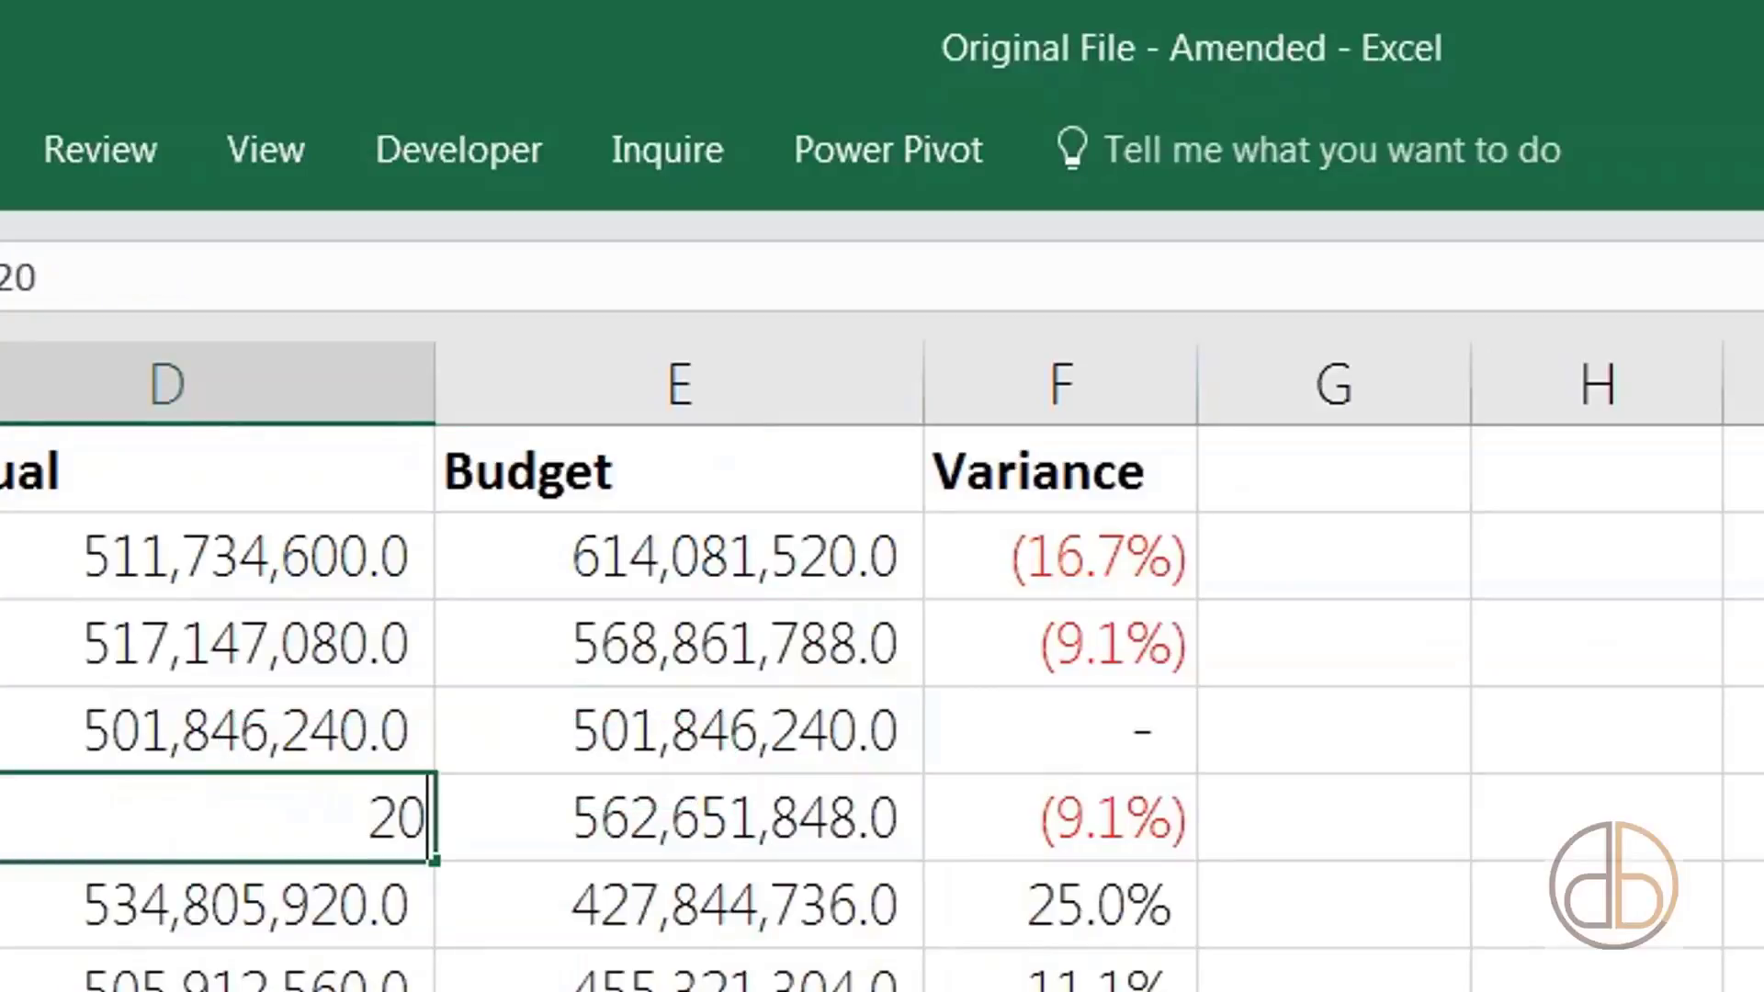
{"action": "key", "text": "ctrl+Return"}
{"action": "key", "text": "Down"}
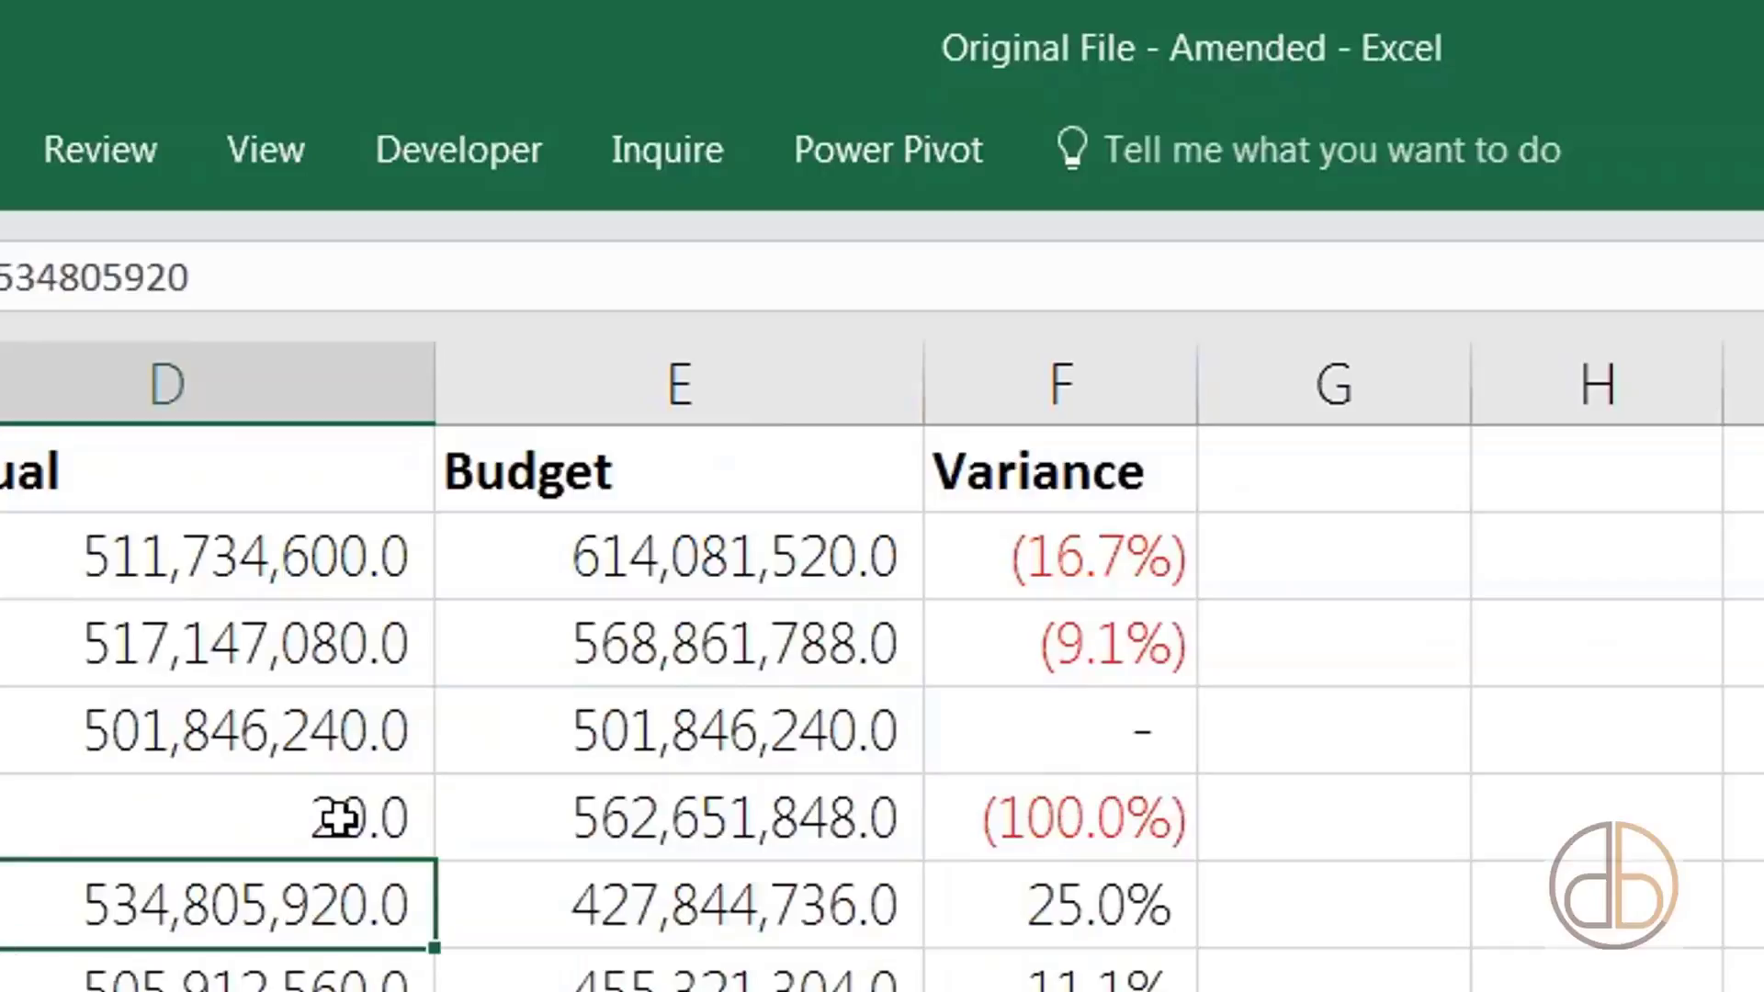
{"action": "left_click", "coordinate": [274, 810]}
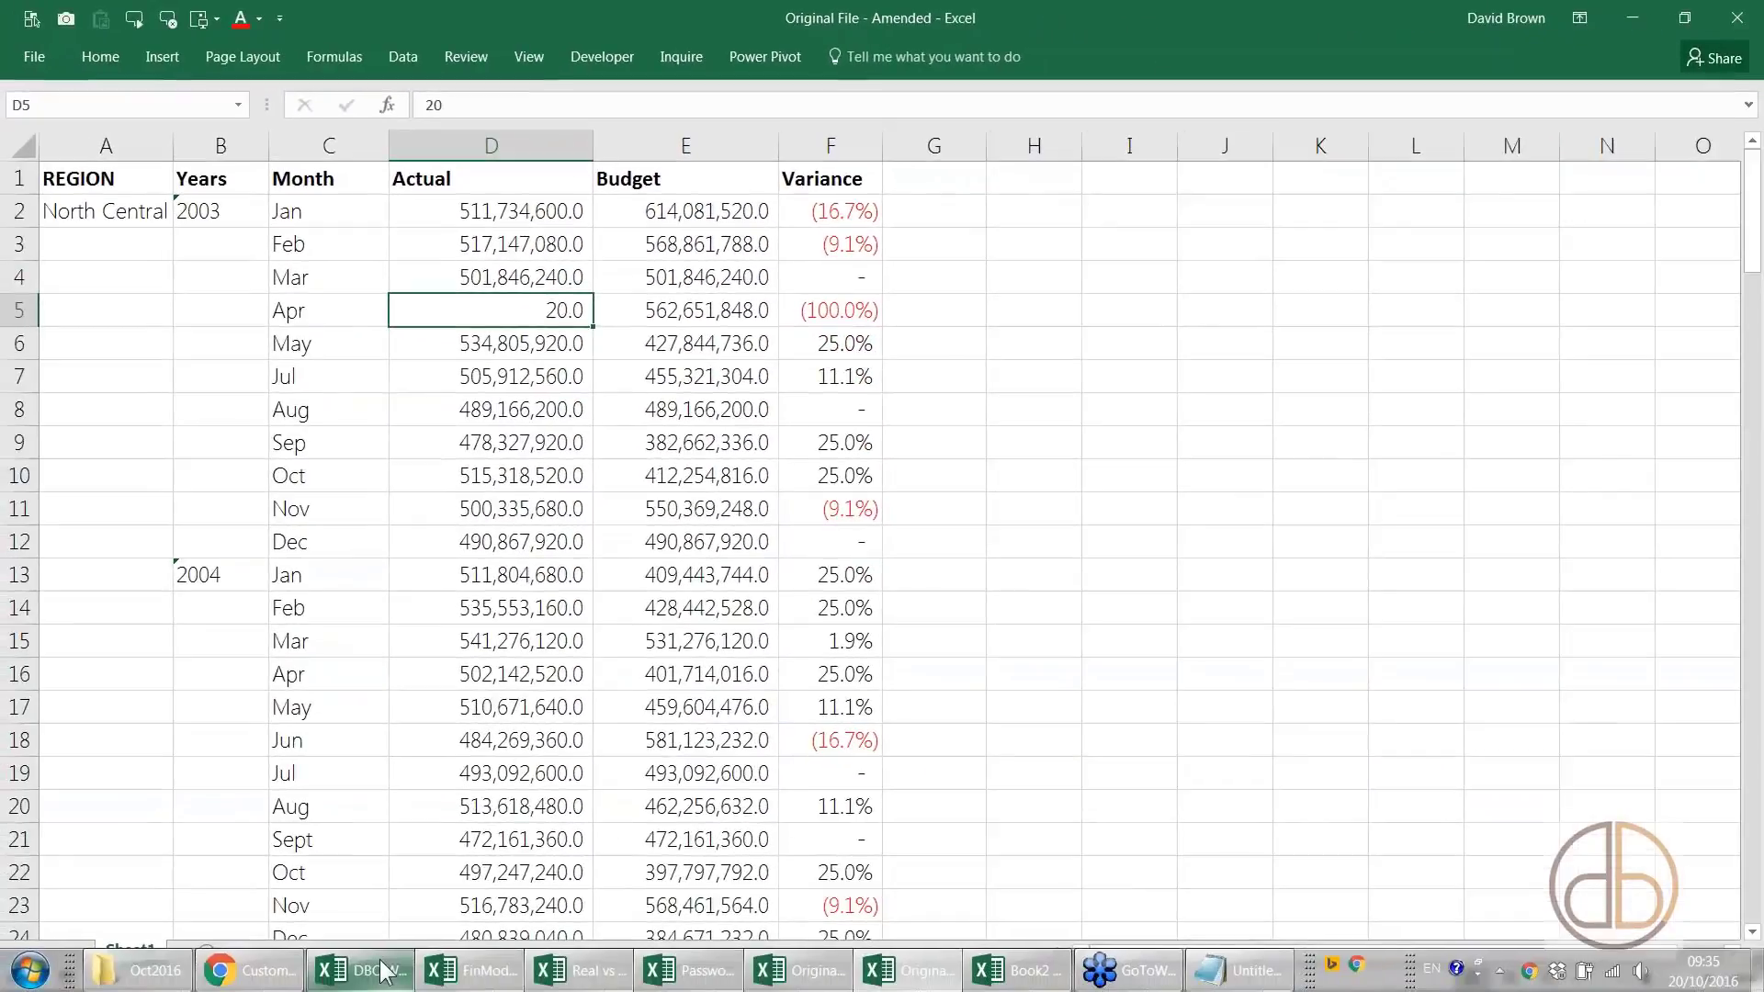
- Switch to the DBC-Webinars workbook and show the Inquire tab commands
{"action": "left_click", "coordinate": [382, 971]}
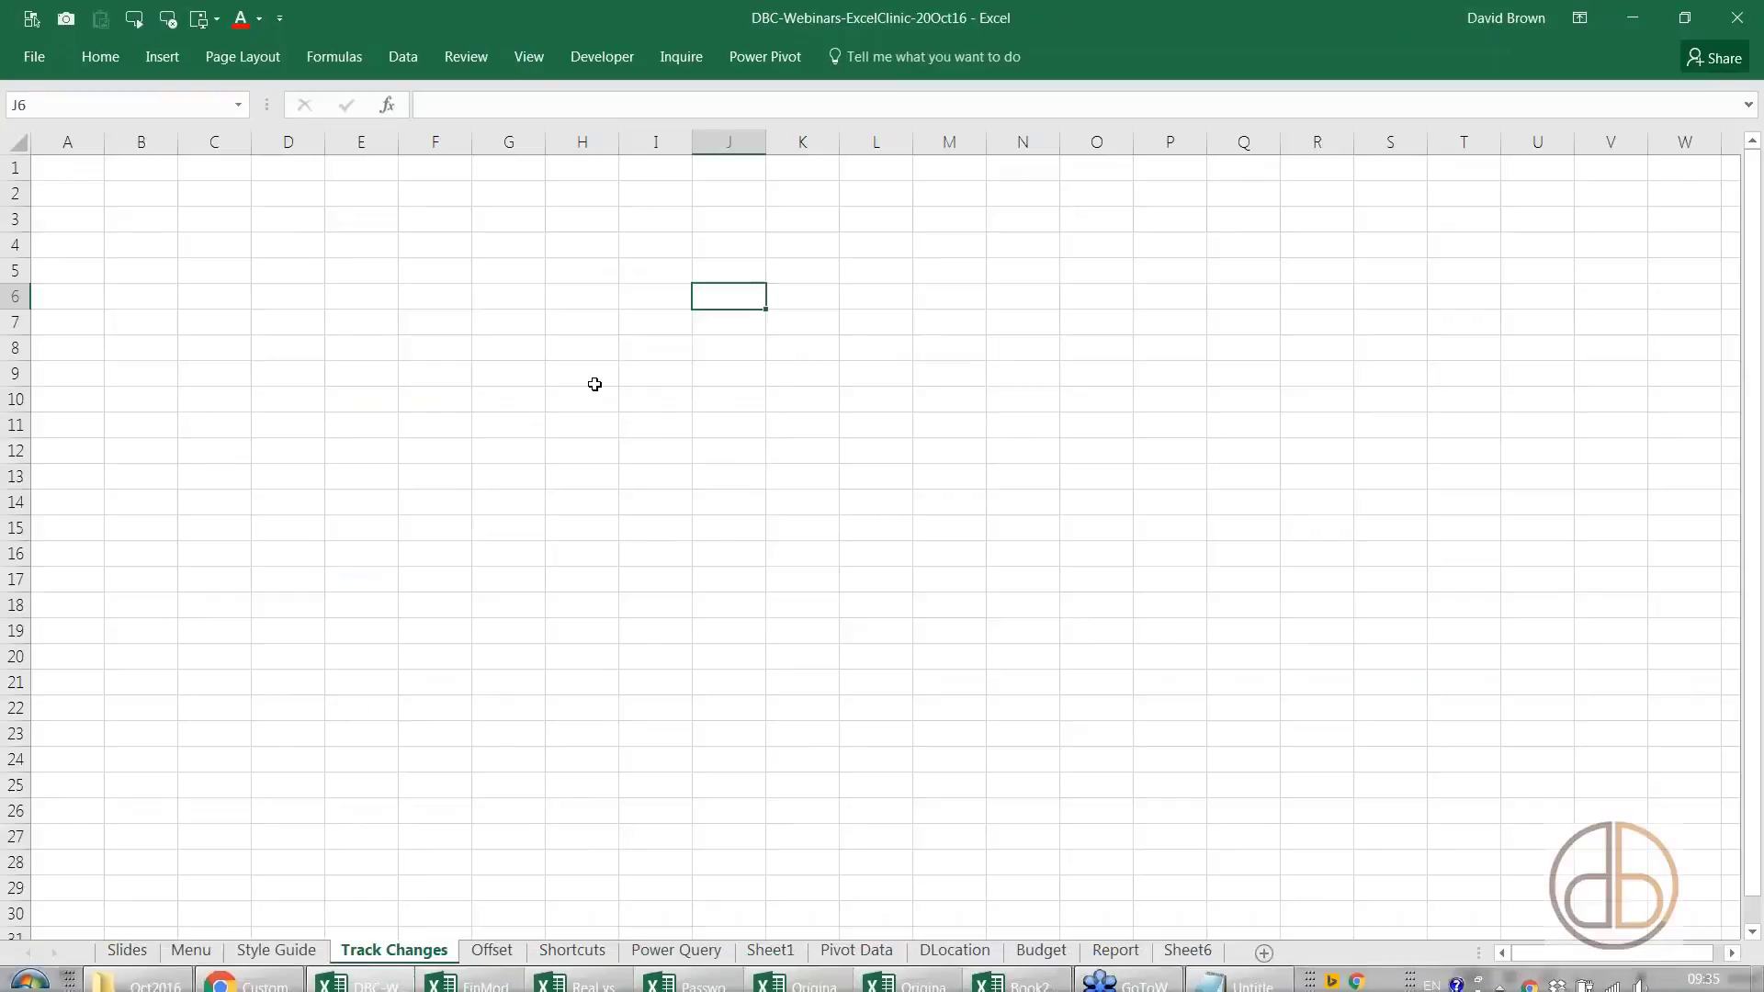
{"action": "left_click", "coordinate": [381, 237]}
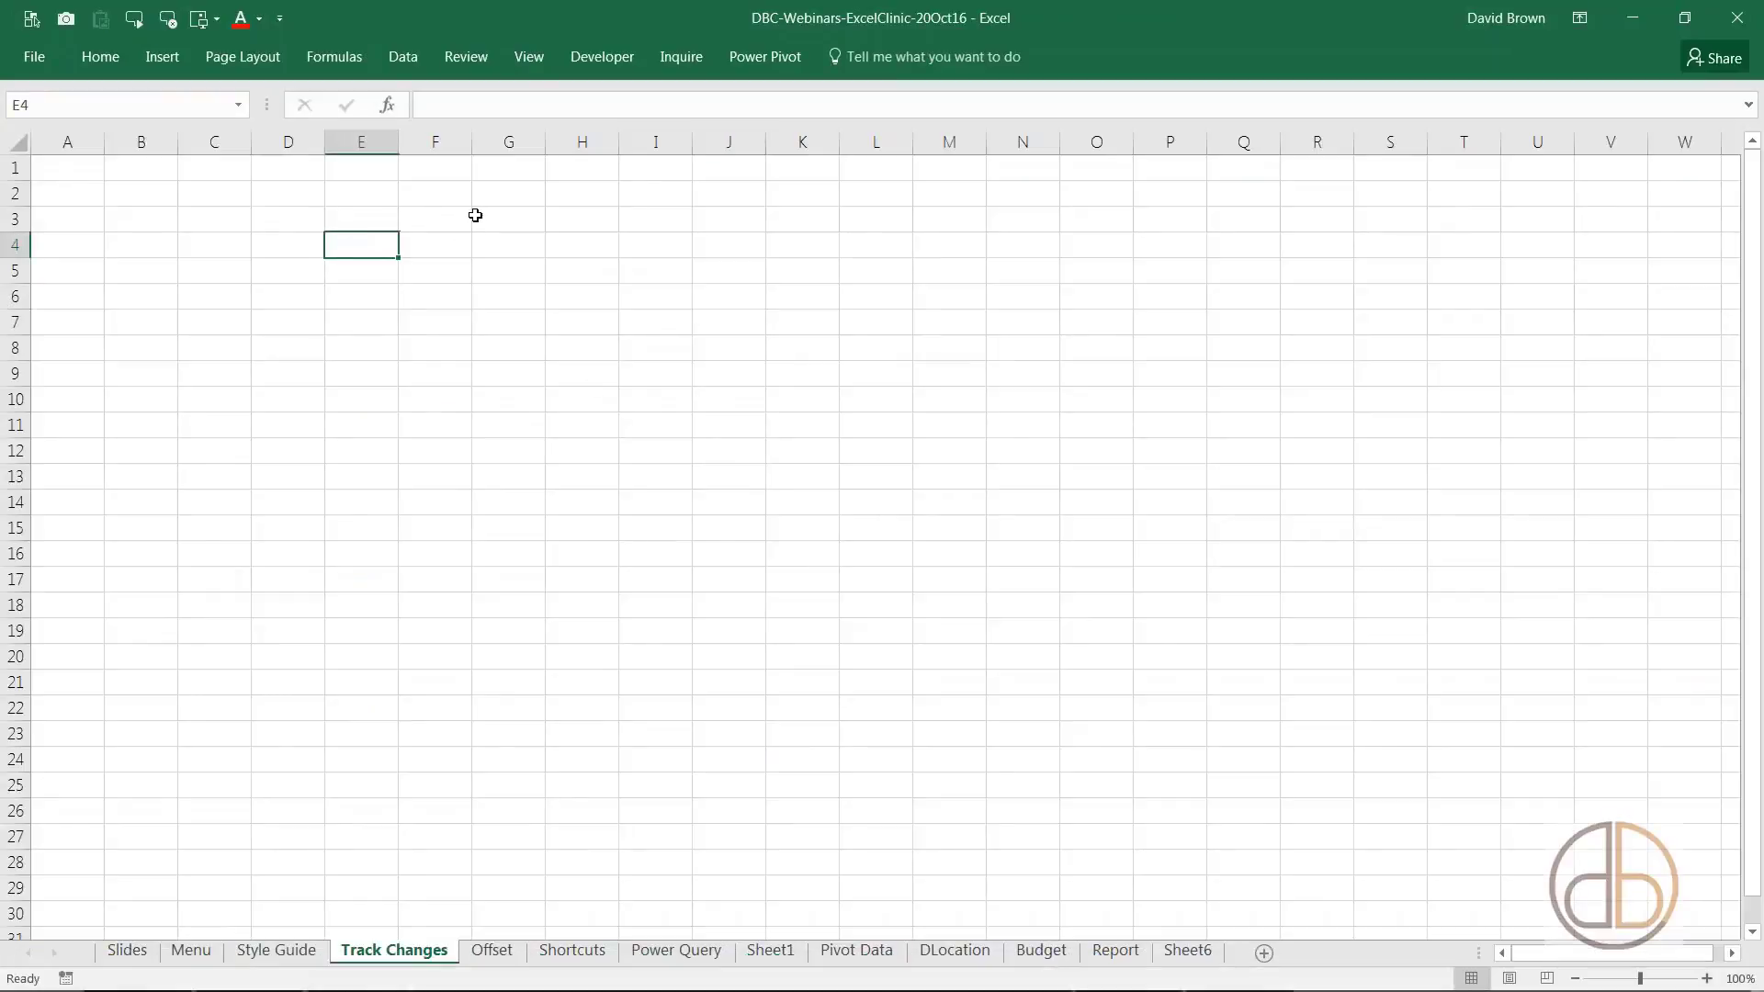
{"action": "left_click", "coordinate": [680, 58]}
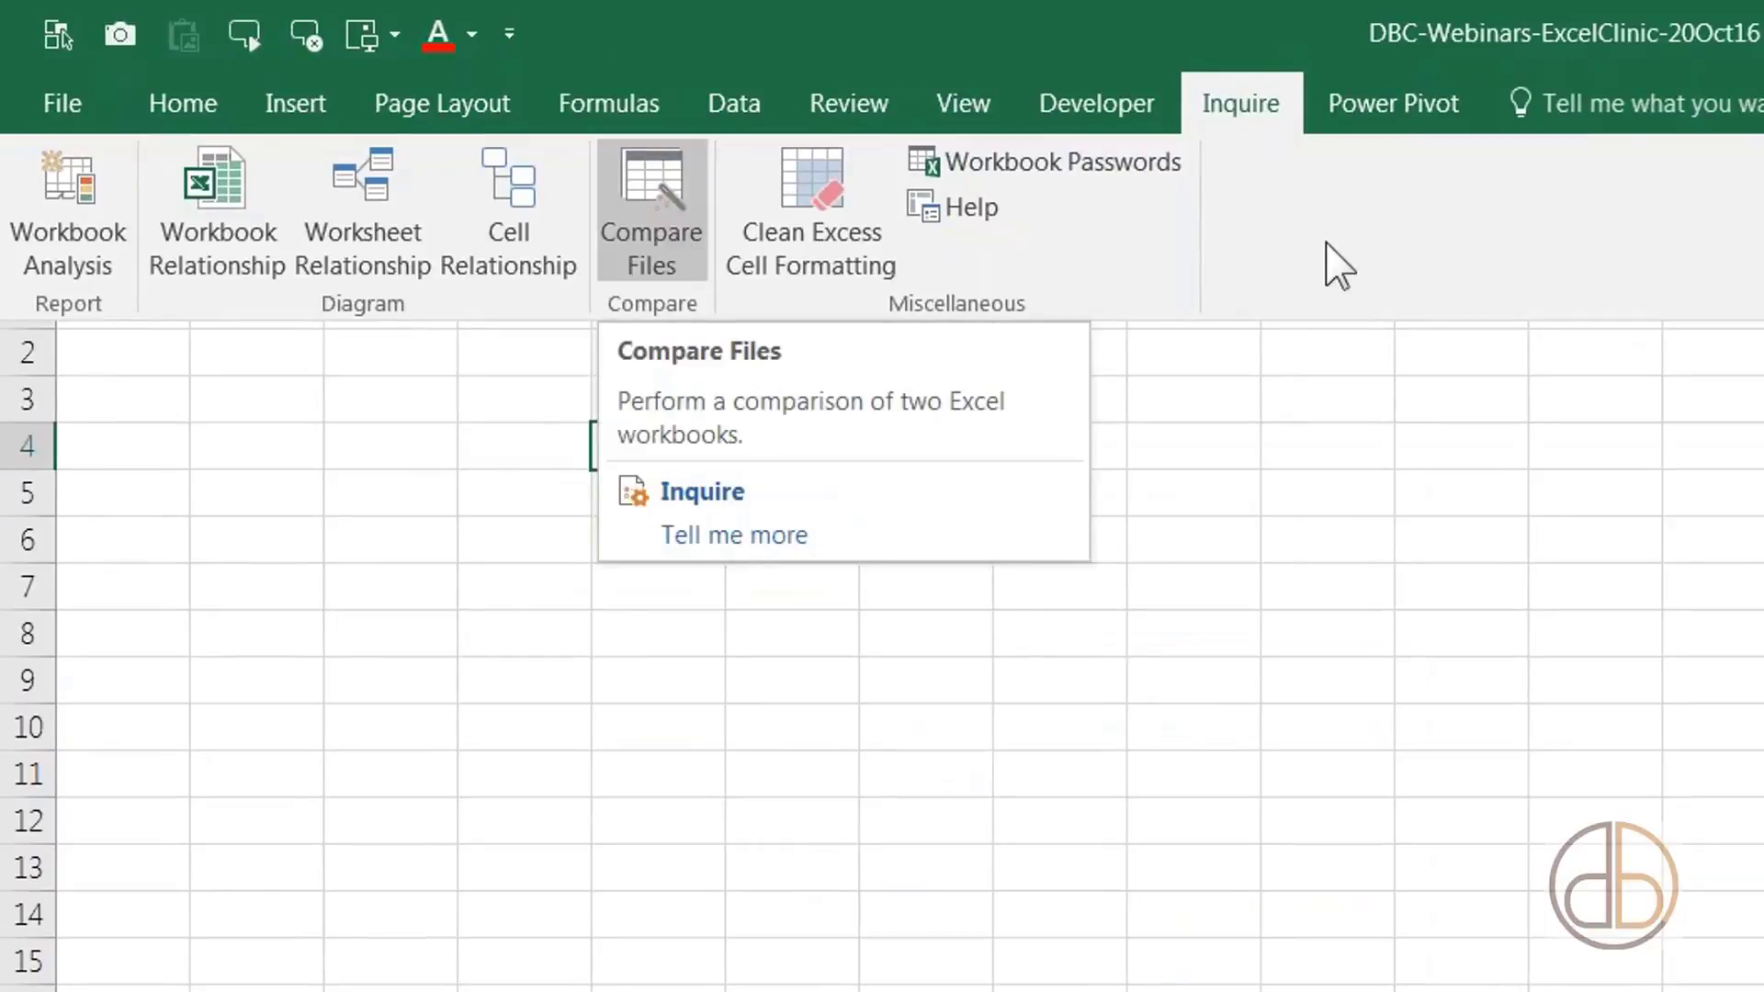
- From Excel Options > Add-ins, manage COM Add-ins to list them, showing Inquire enabled
{"action": "left_click", "coordinate": [71, 116]}
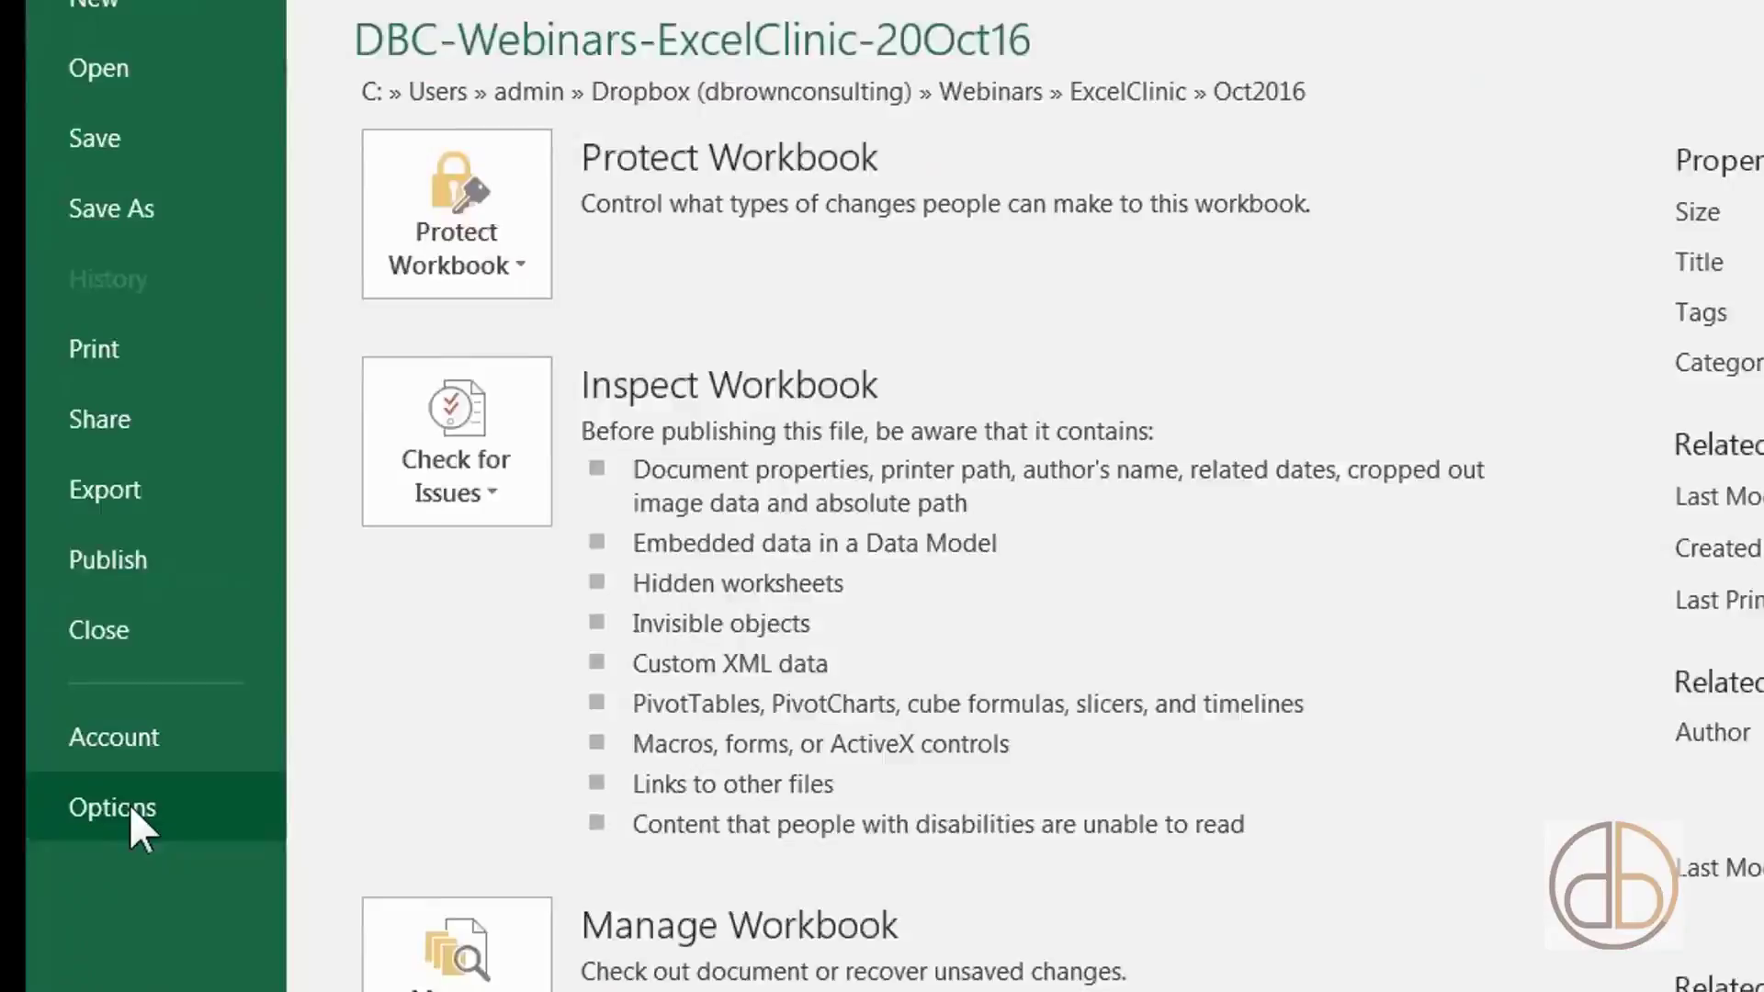
{"action": "left_click", "coordinate": [146, 670]}
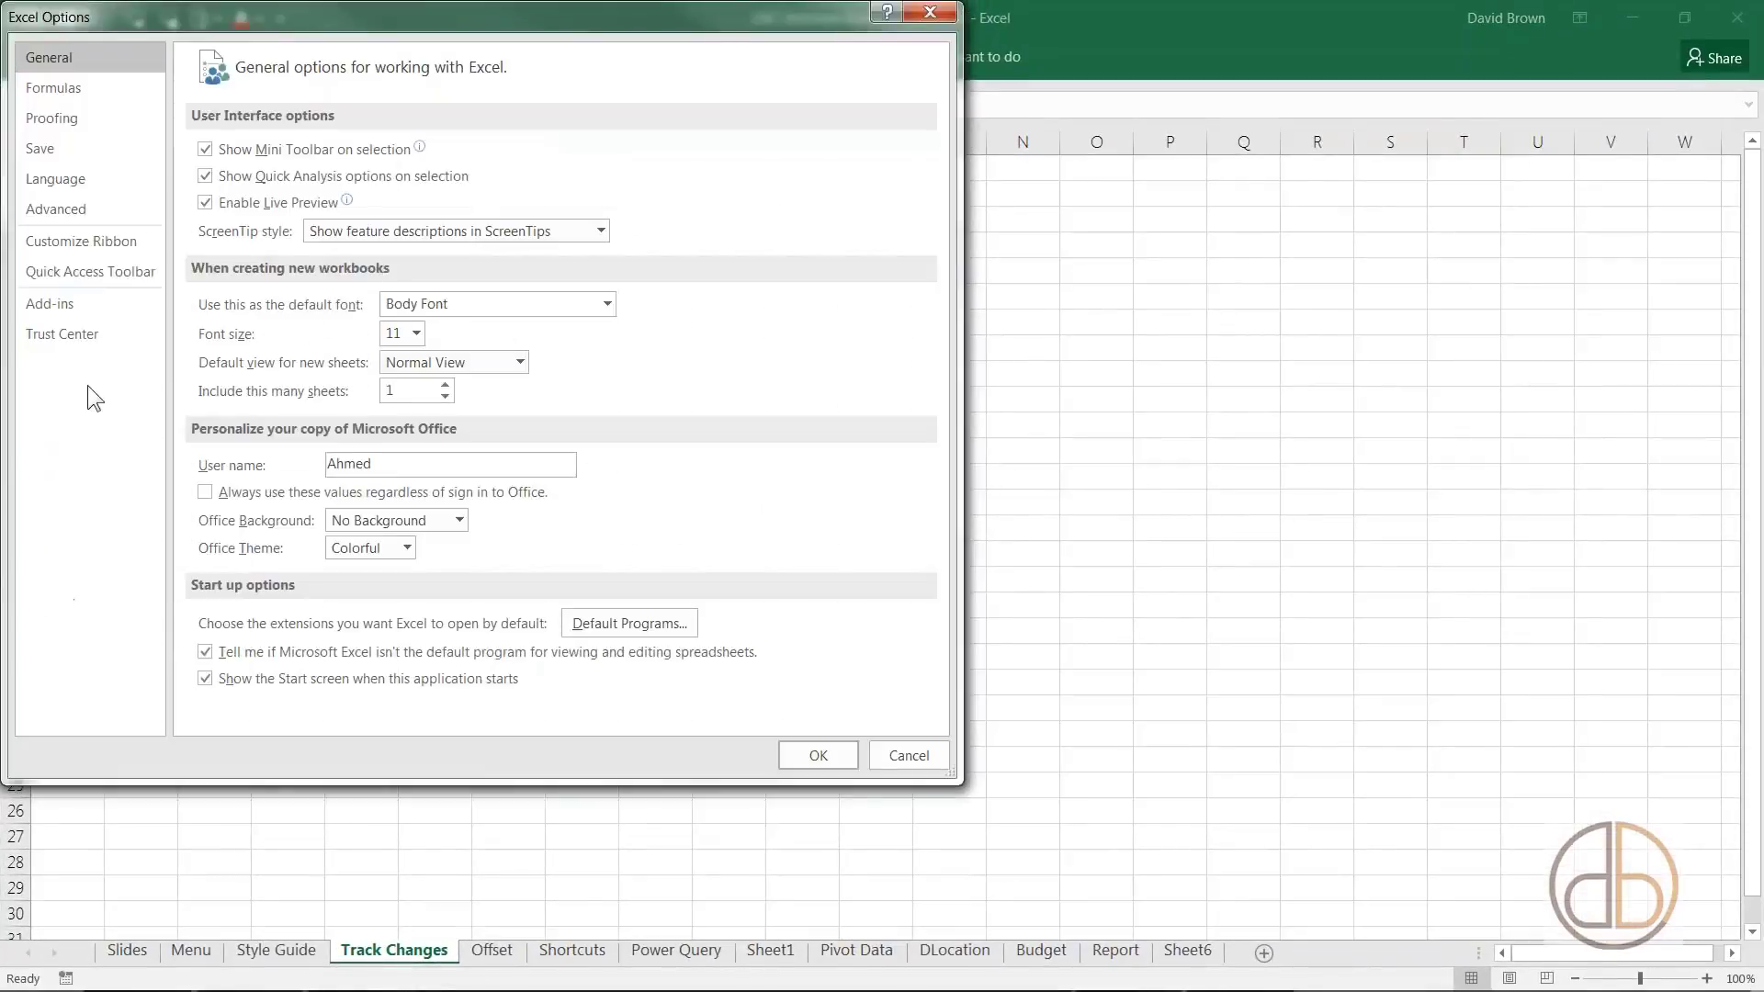
{"action": "left_click", "coordinate": [86, 307]}
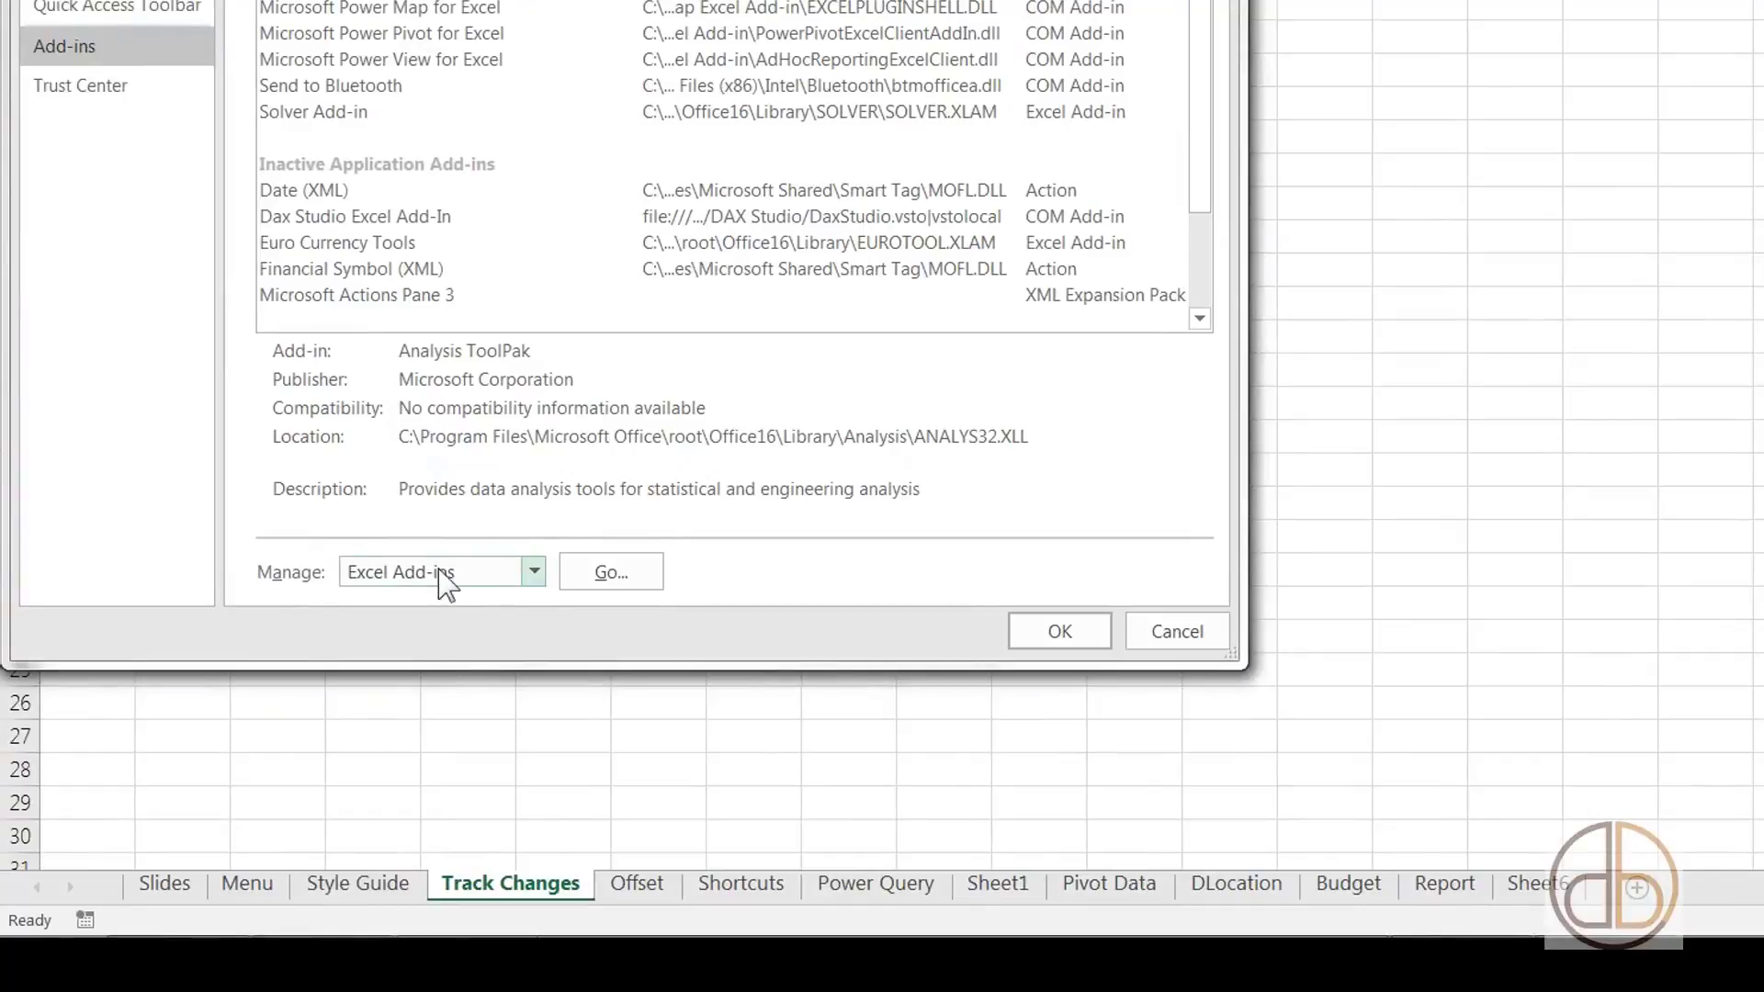
{"action": "left_click", "coordinate": [535, 573]}
{"action": "left_click", "coordinate": [459, 630]}
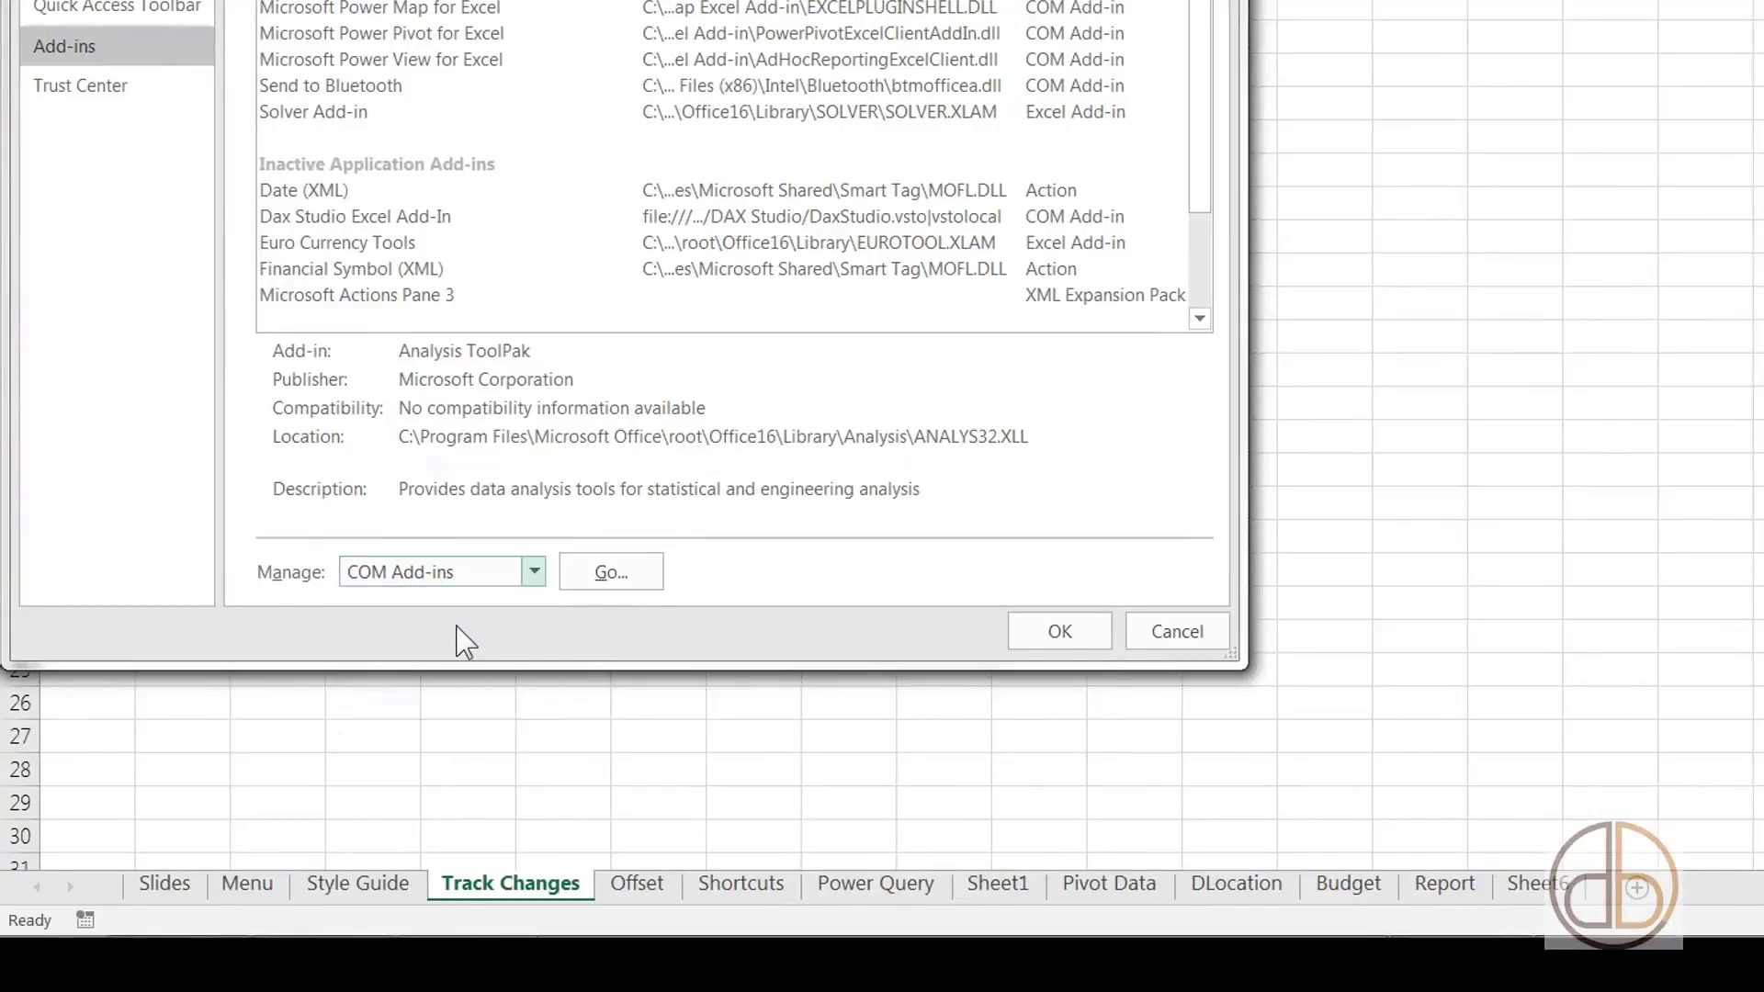
{"action": "left_click", "coordinate": [619, 577]}
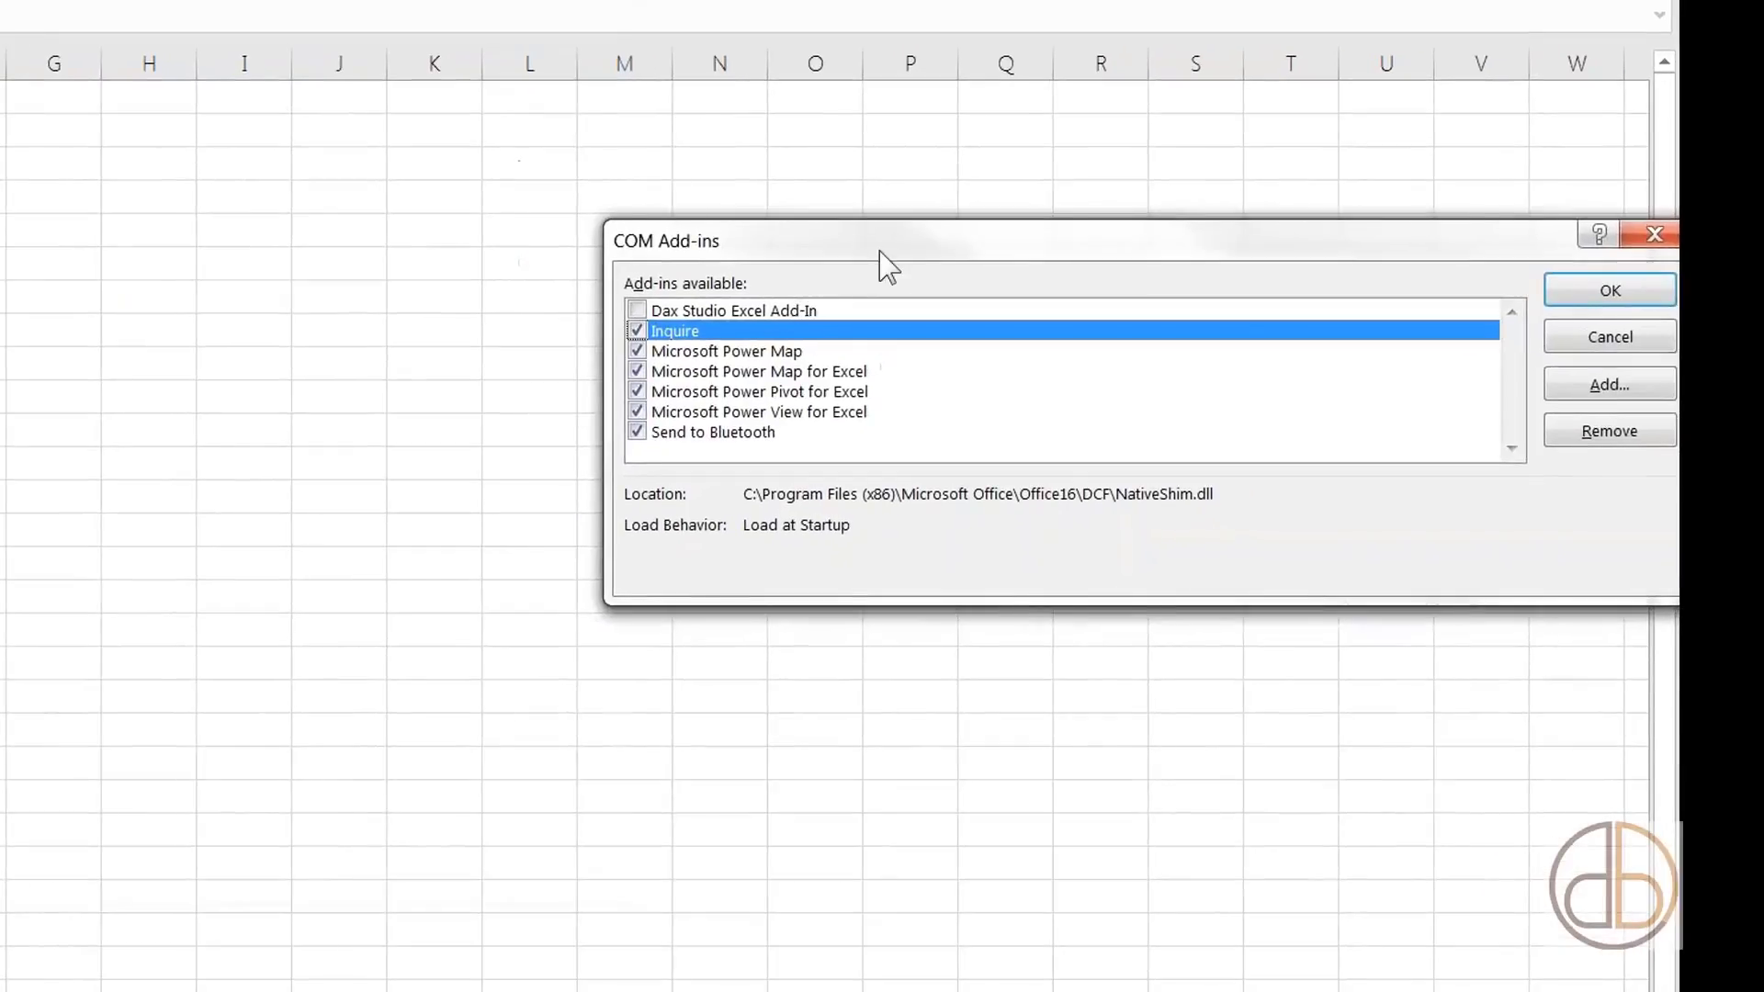
- Move the COM Add-ins dialog aside to view Inquire and the Power add-ins
{"action": "left_click_drag", "start_coordinate": [858, 251], "coordinate": [292, 242]}
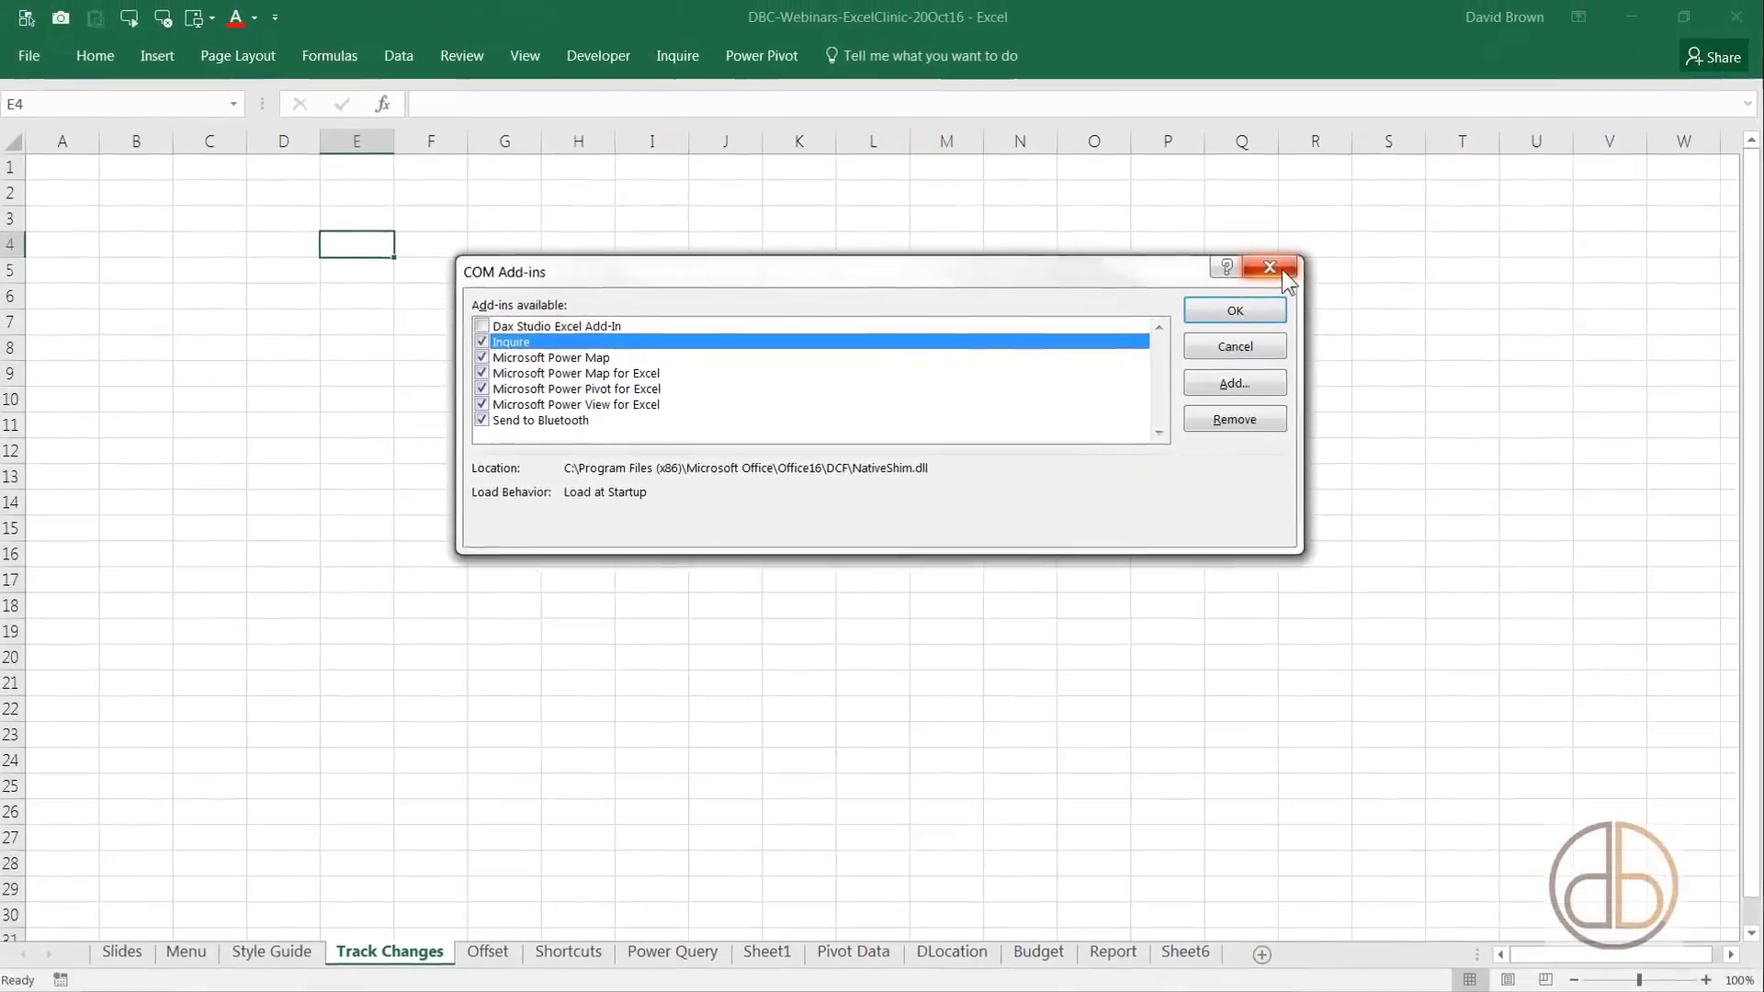
- Set Compare Files to compare Original File - Amended.xlsx to Original File.xlsx
{"action": "left_click", "coordinate": [1282, 269]}
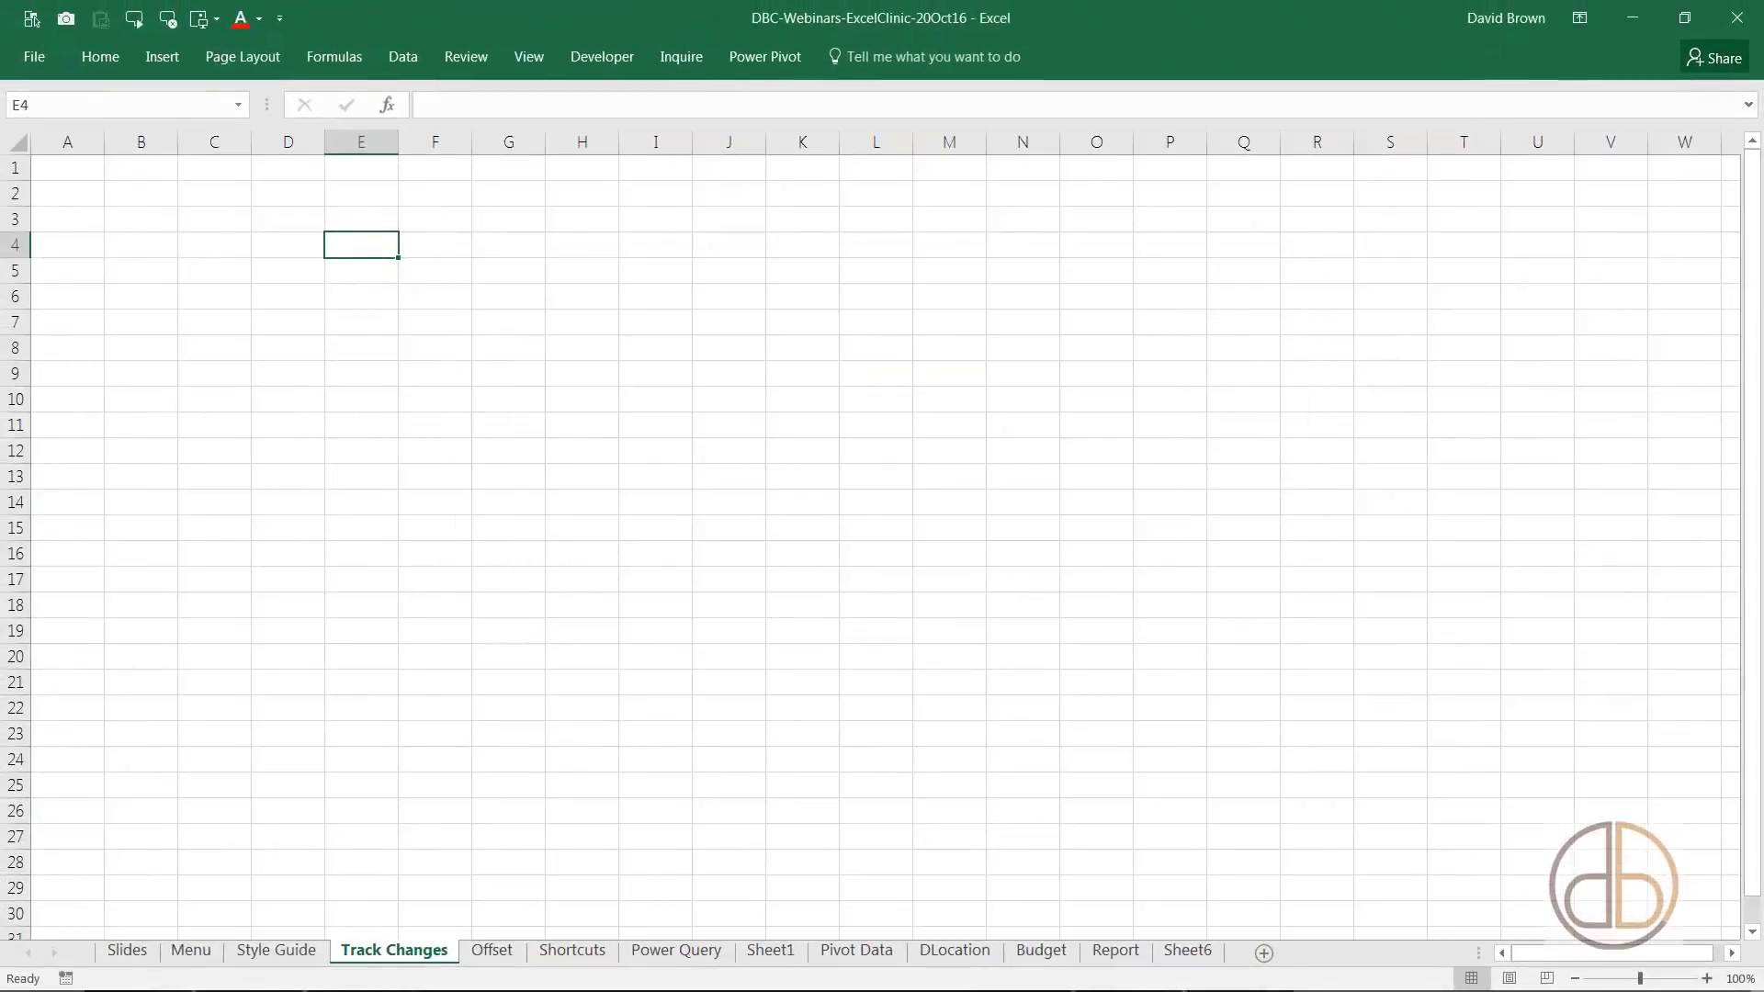
{"action": "left_click", "coordinate": [687, 59]}
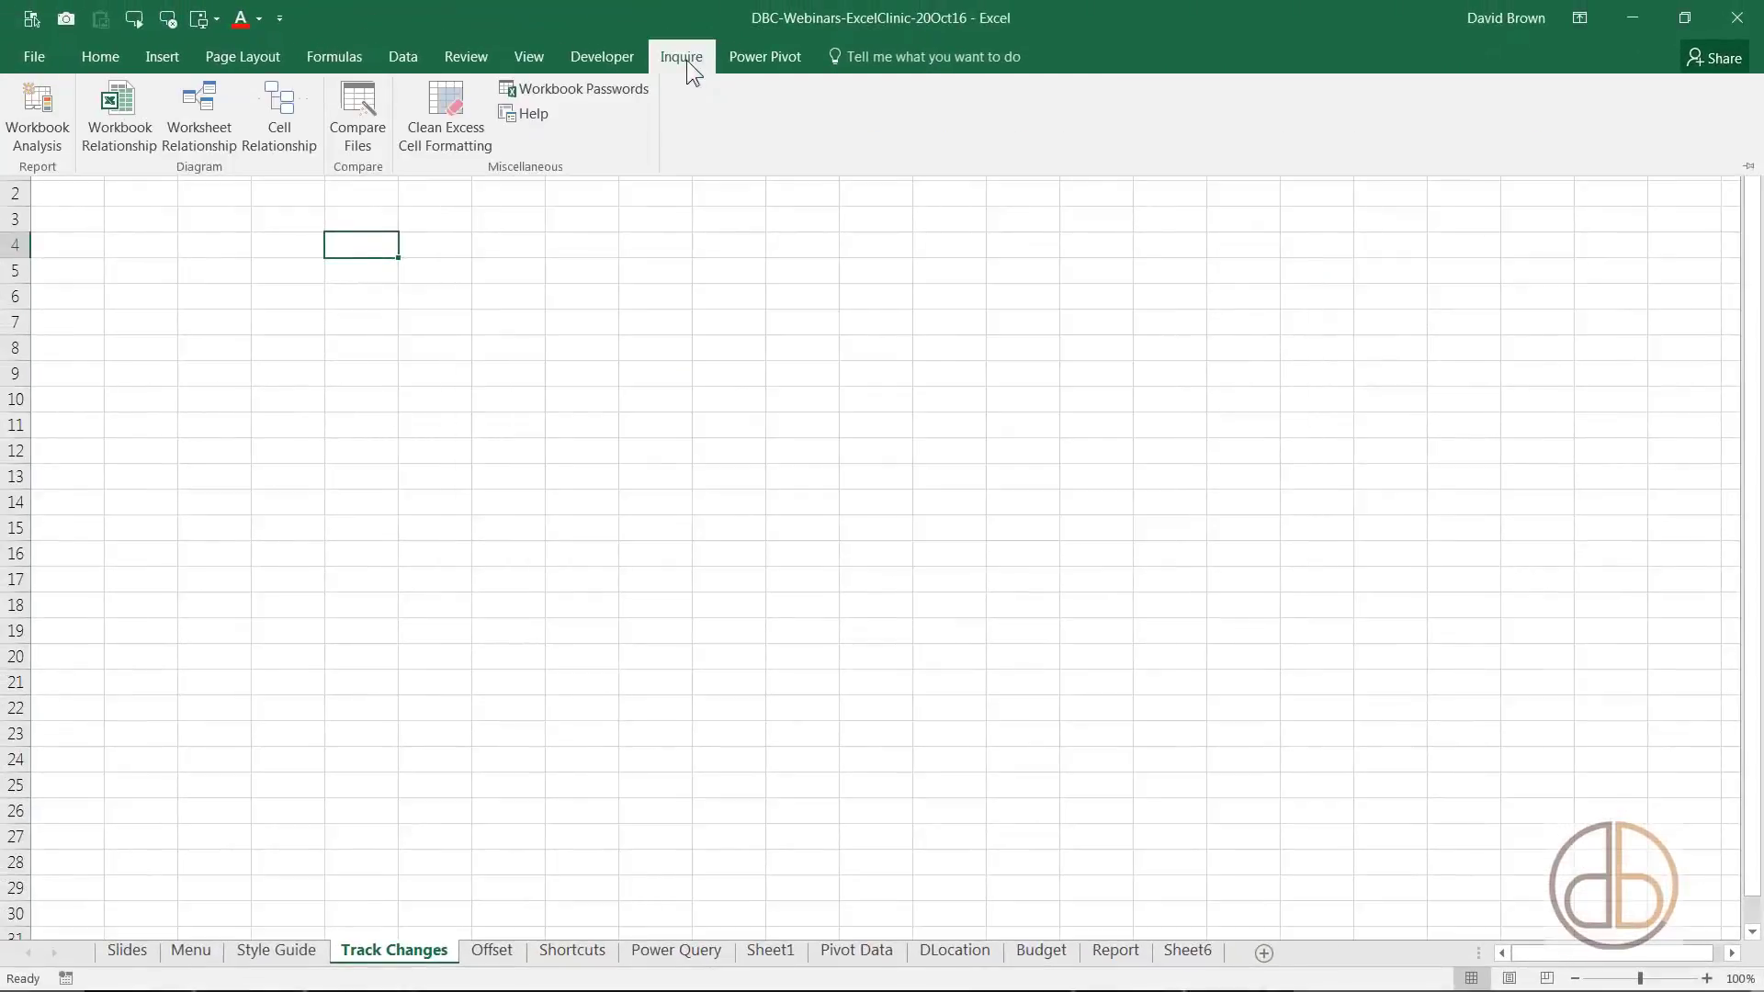
{"action": "left_click", "coordinate": [355, 114]}
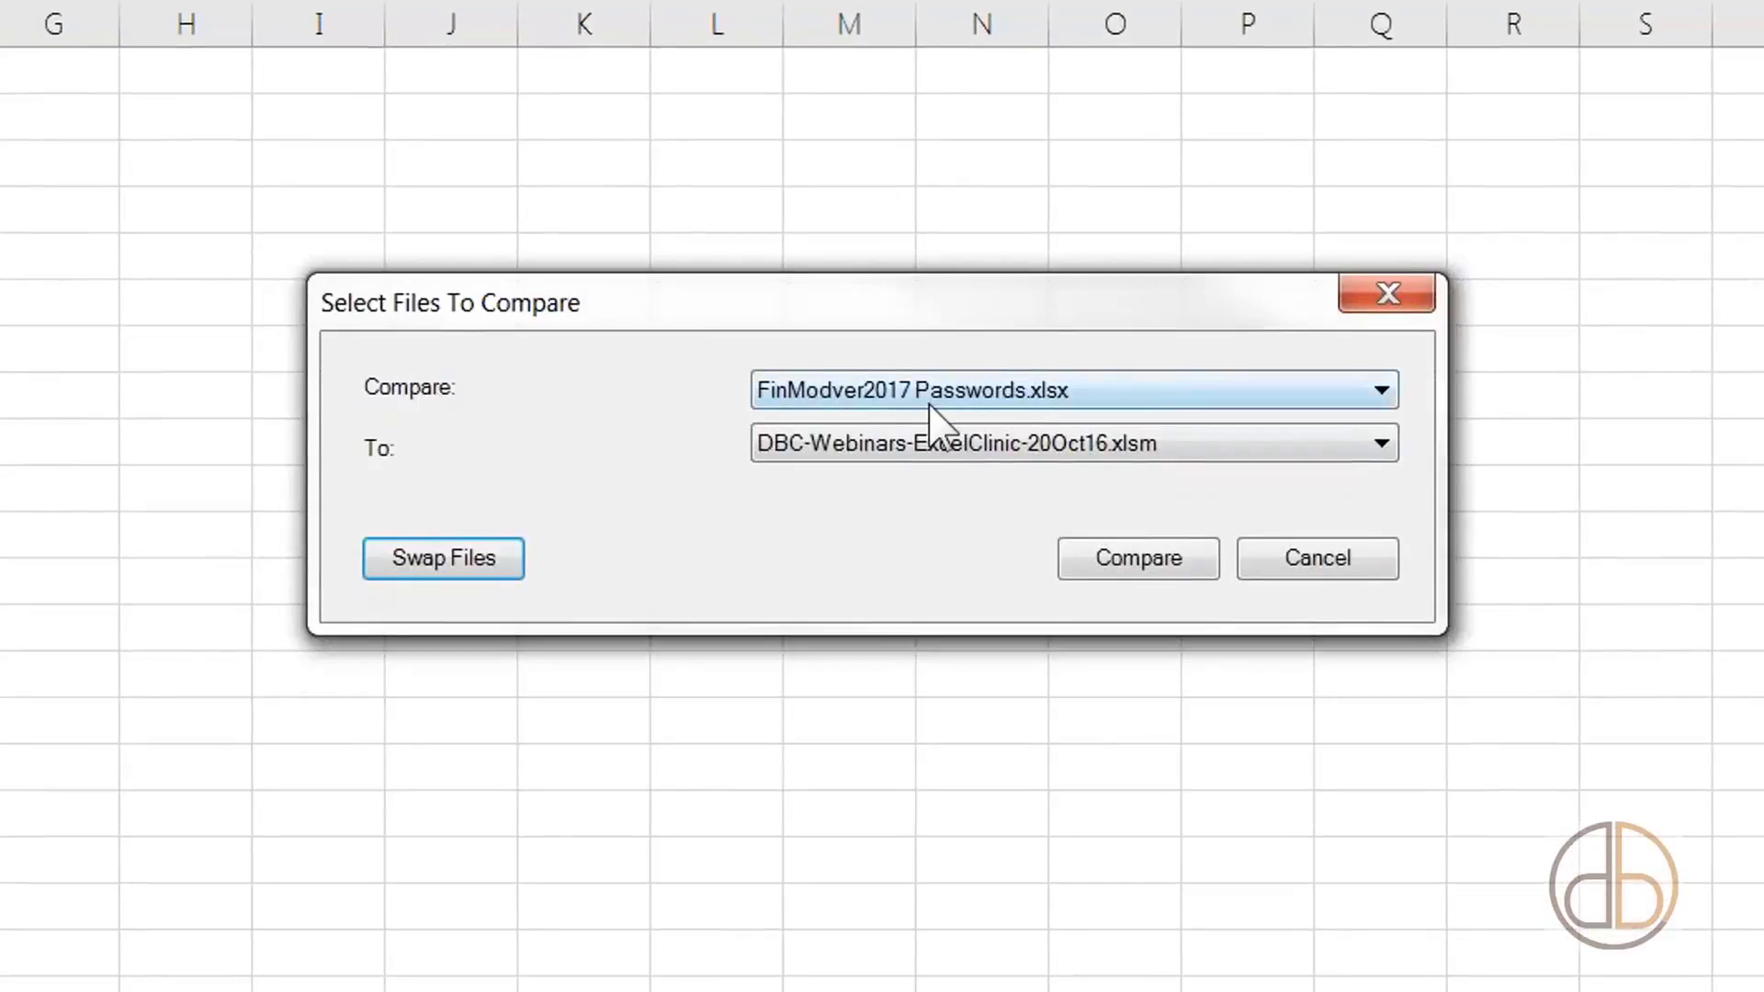
{"action": "left_click", "coordinate": [1176, 386]}
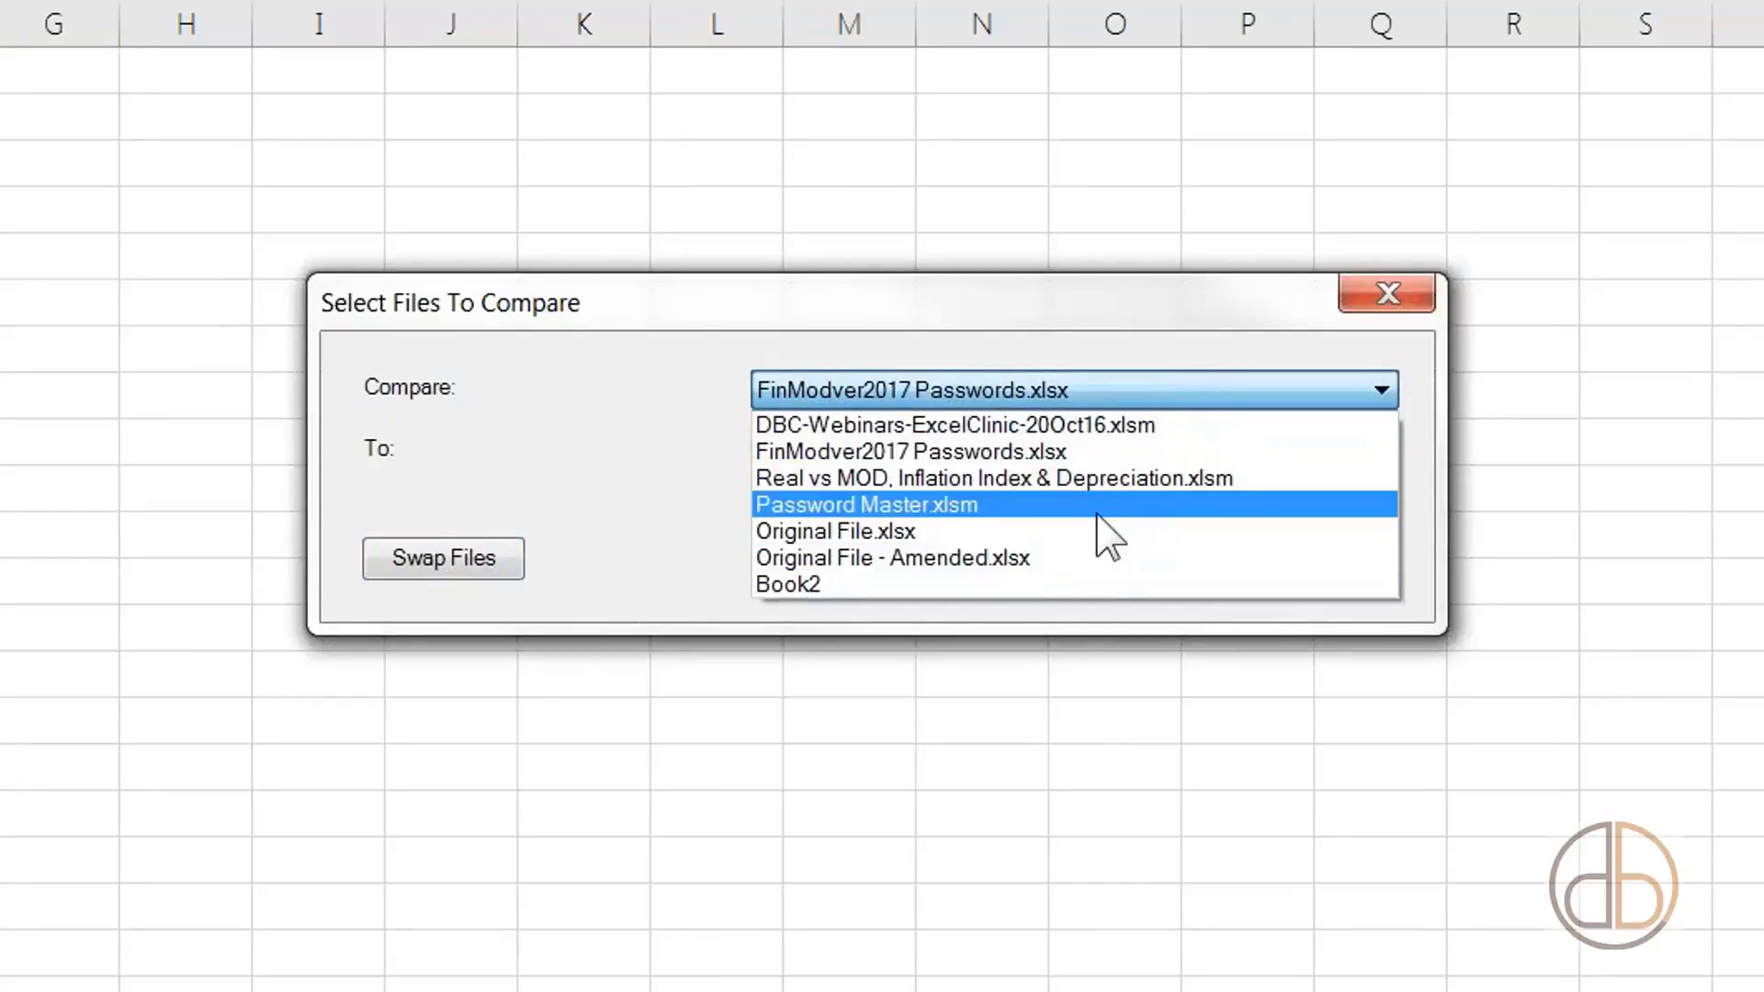
{"action": "left_click", "coordinate": [945, 561]}
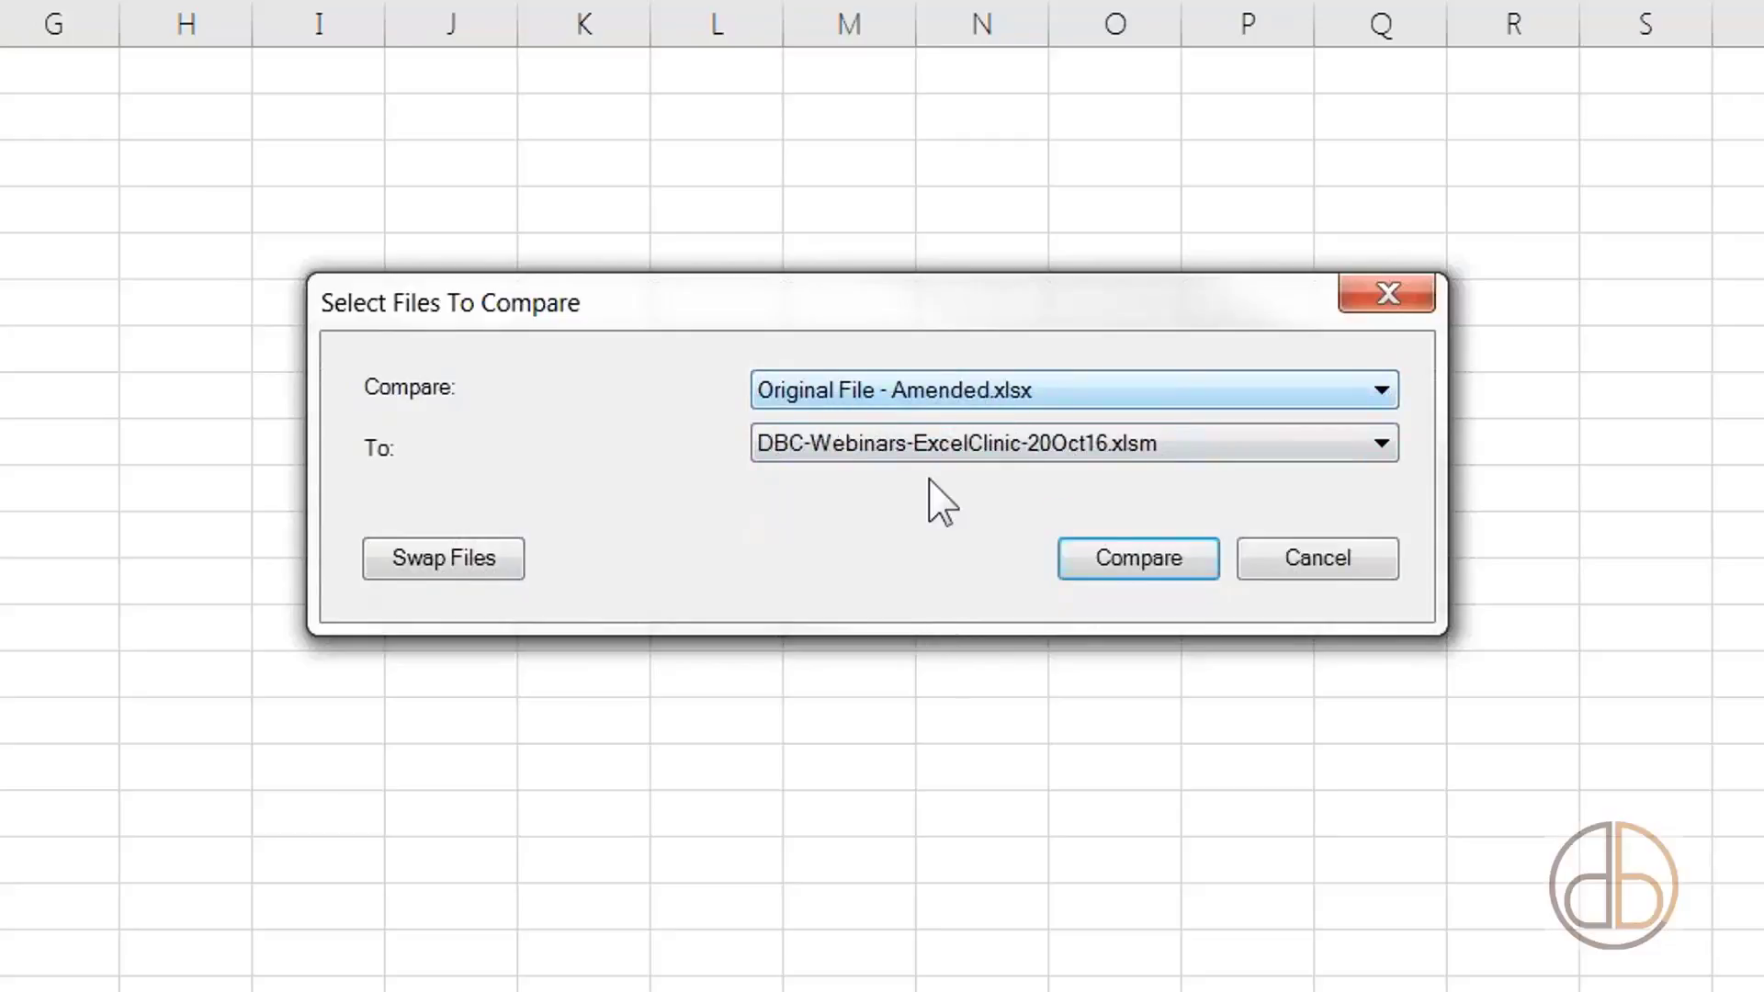
{"action": "left_click", "coordinate": [1018, 448]}
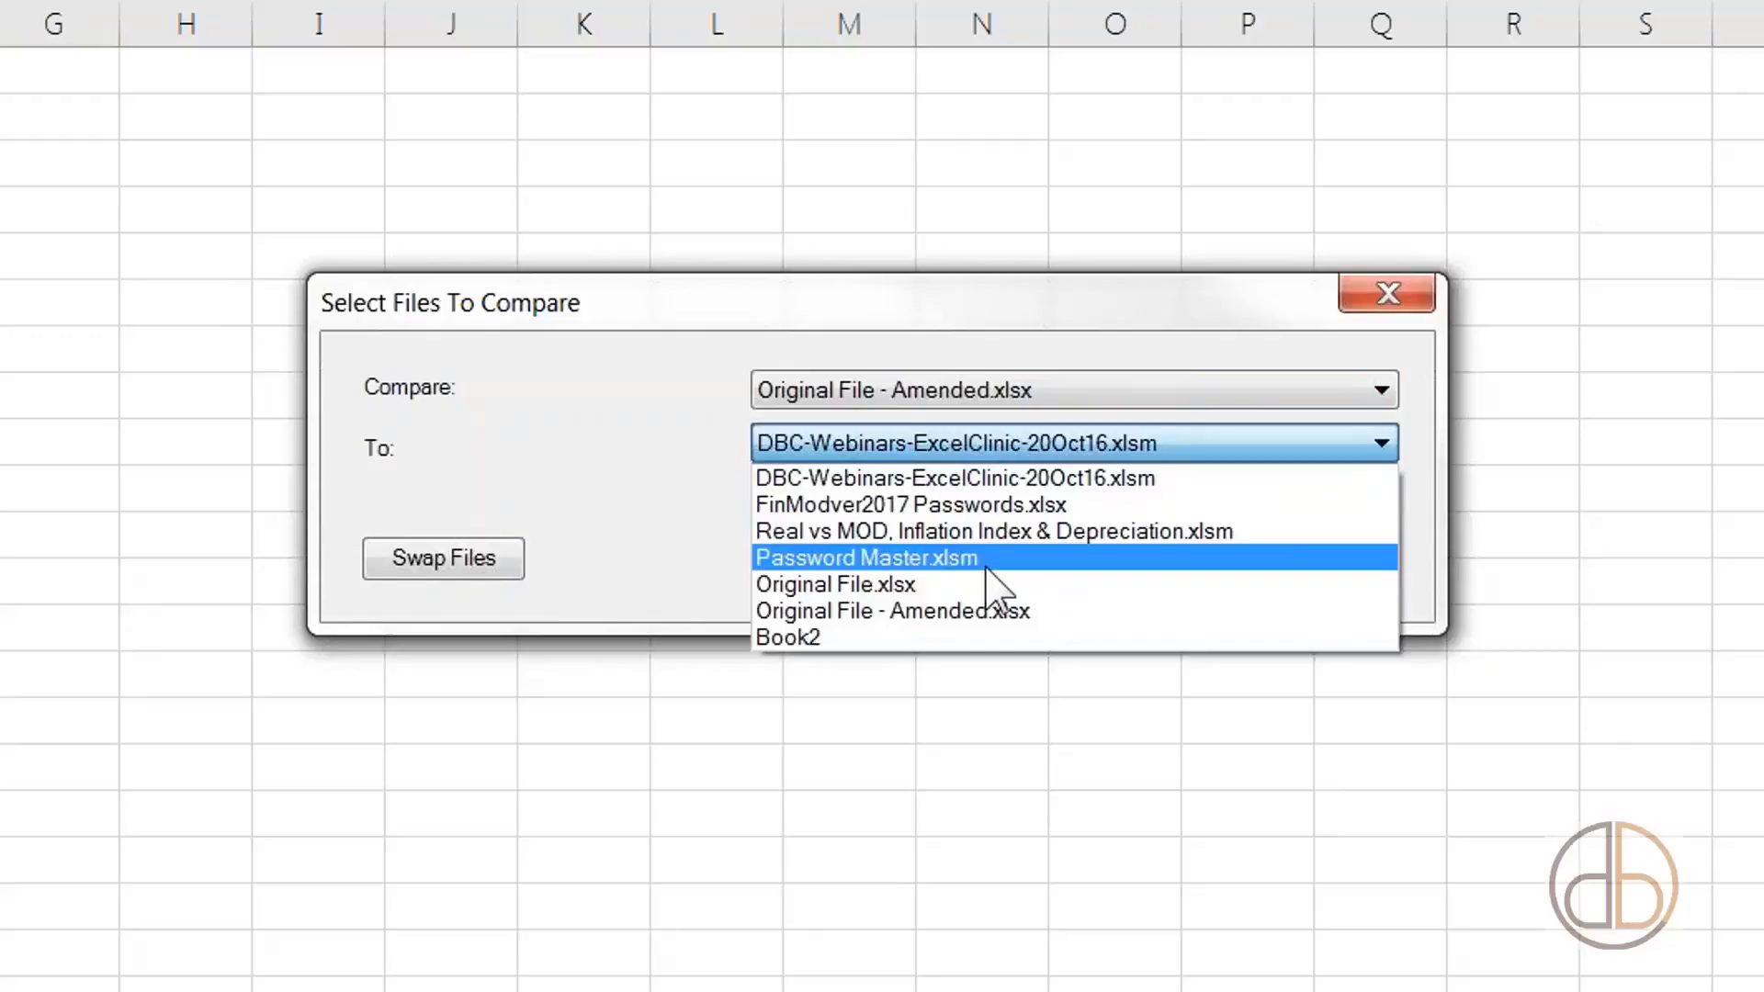
{"action": "left_click", "coordinate": [995, 591]}
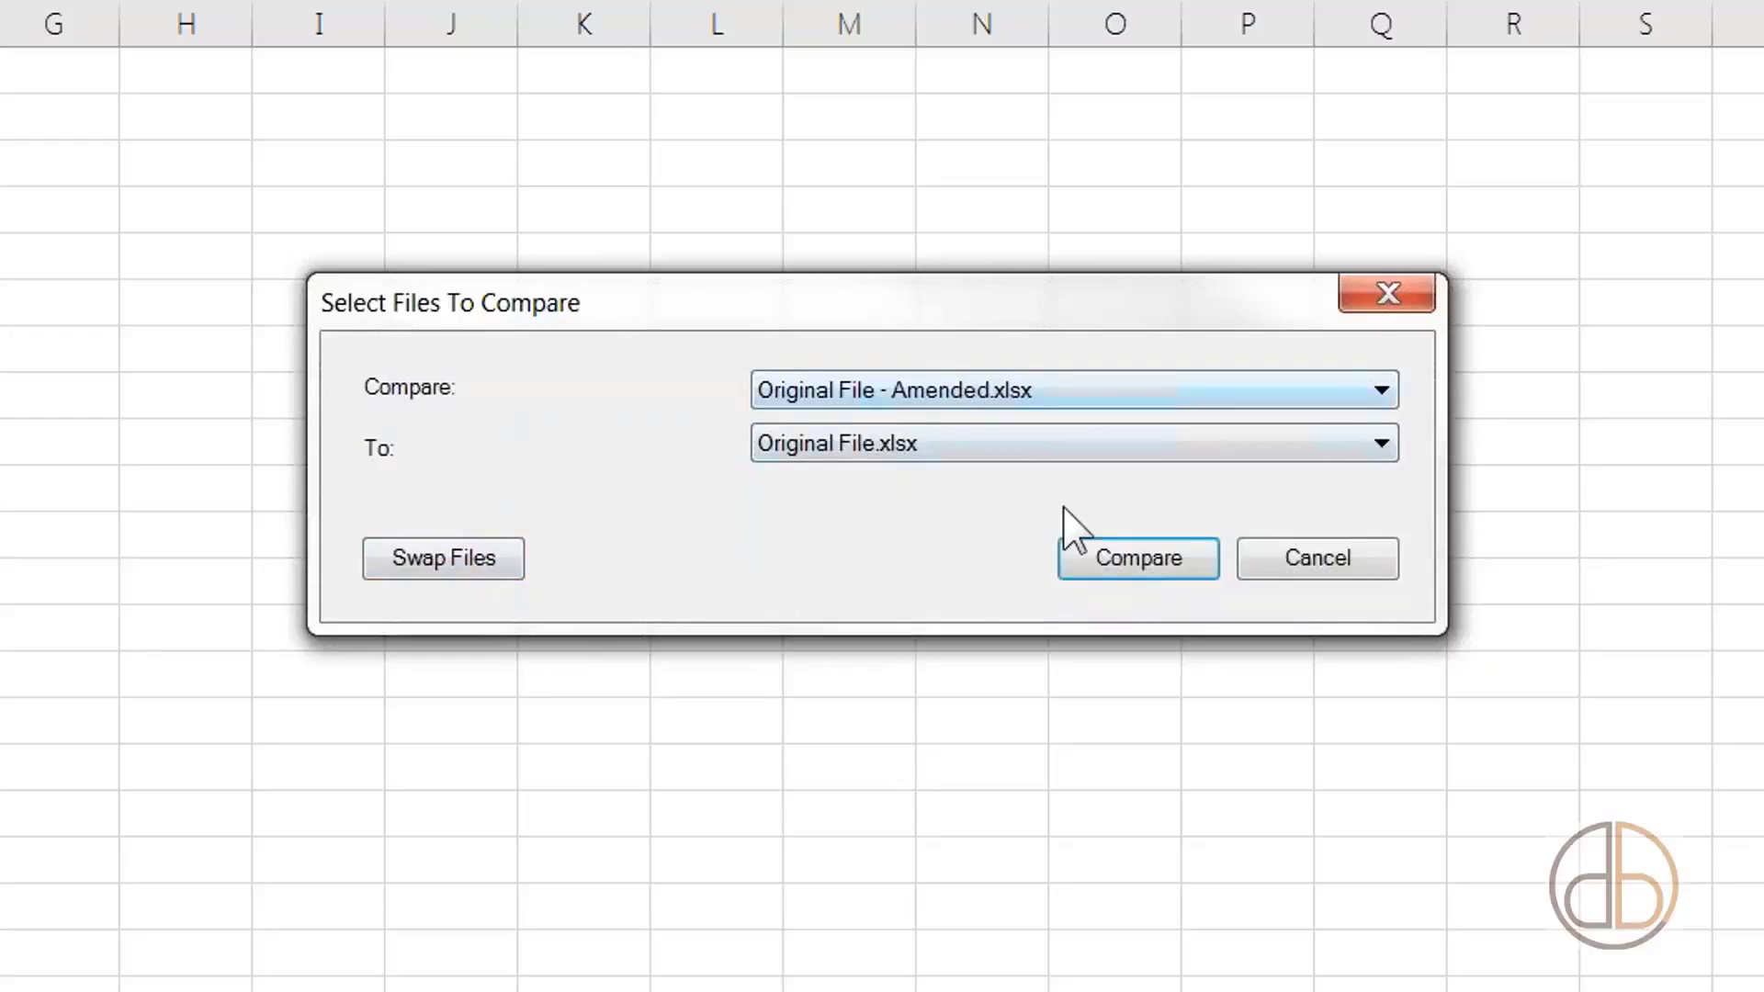
- Run the comparison and review the 13 differences, including changed D5 and F5
{"action": "left_click", "coordinate": [1136, 563]}
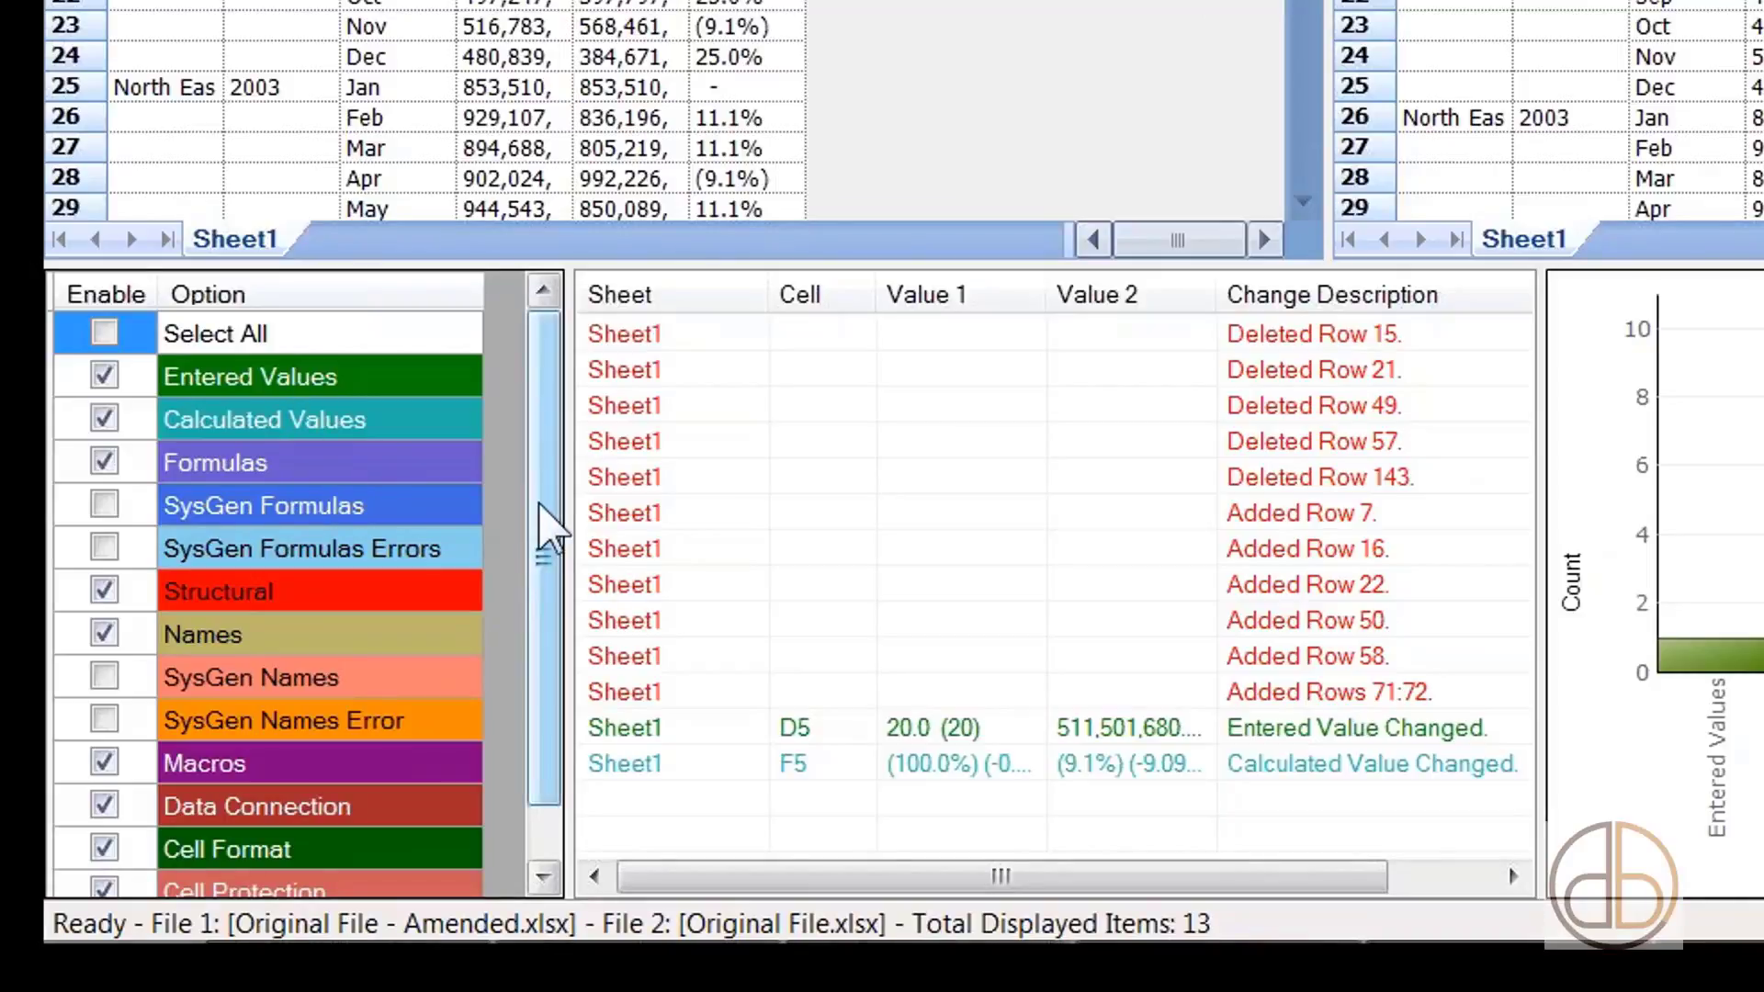
{"action": "left_click_drag", "start_coordinate": [541, 514], "coordinate": [539, 556]}
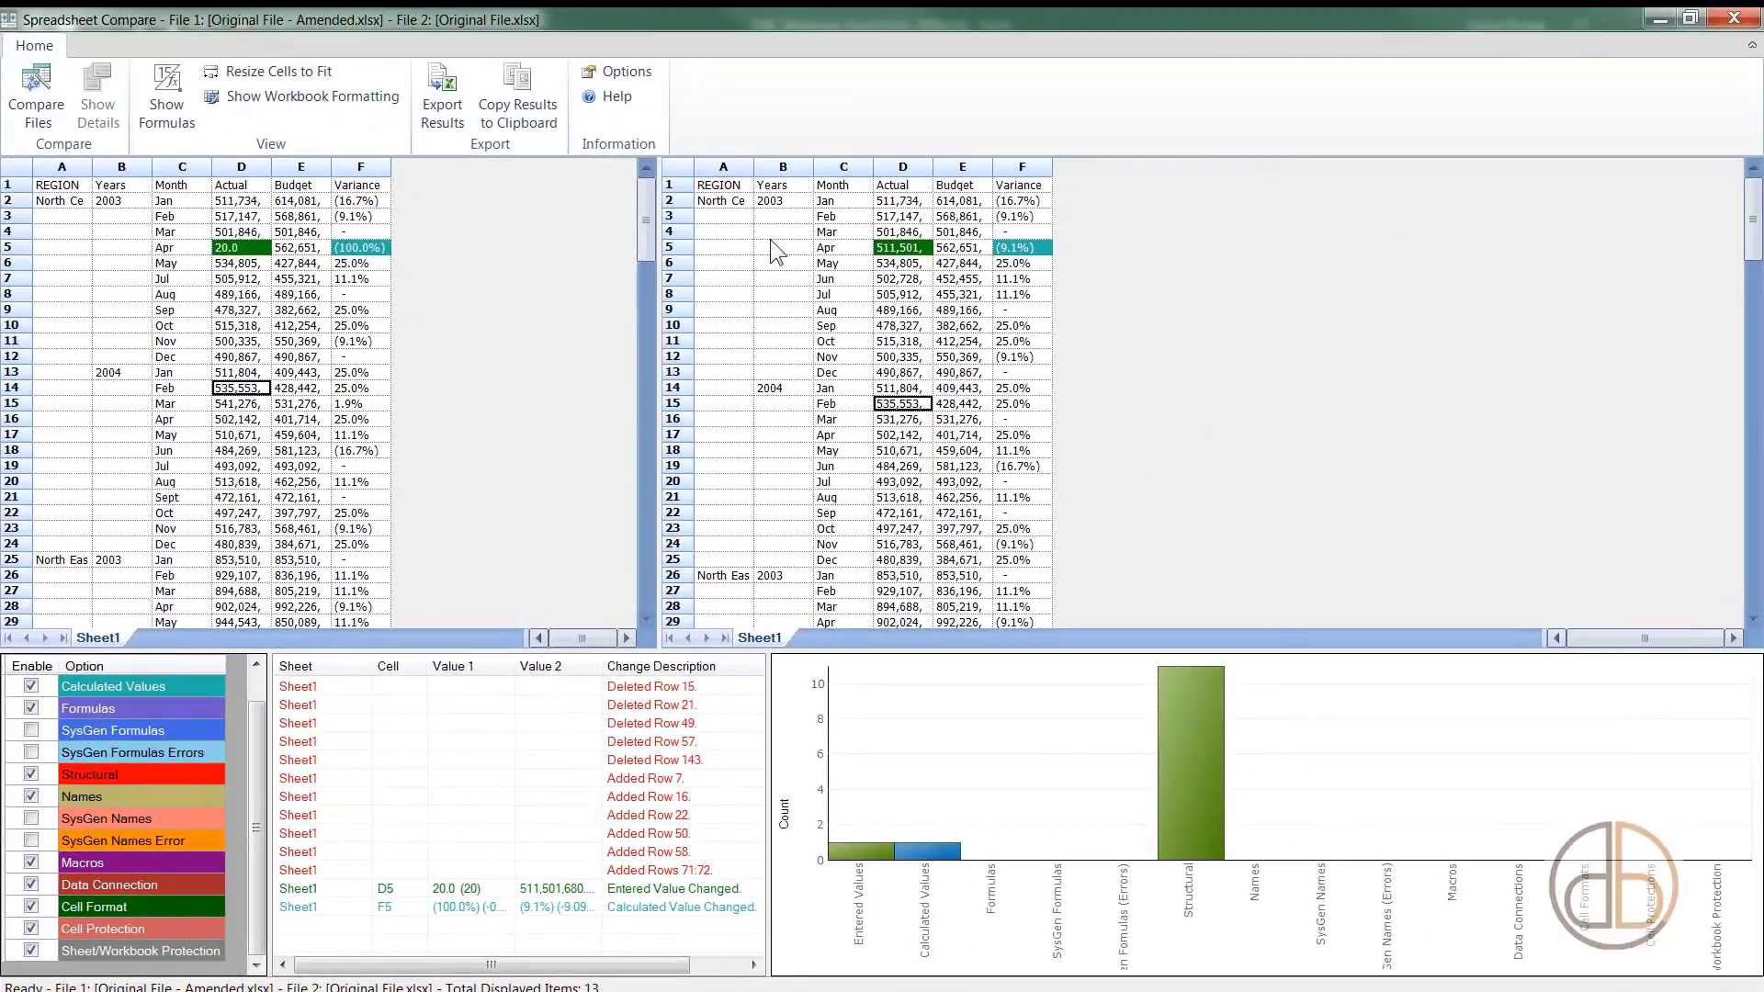
- Export the comparison results to the Desktop as the Excel workbook 'Inquire Report'
{"action": "left_click", "coordinate": [443, 92]}
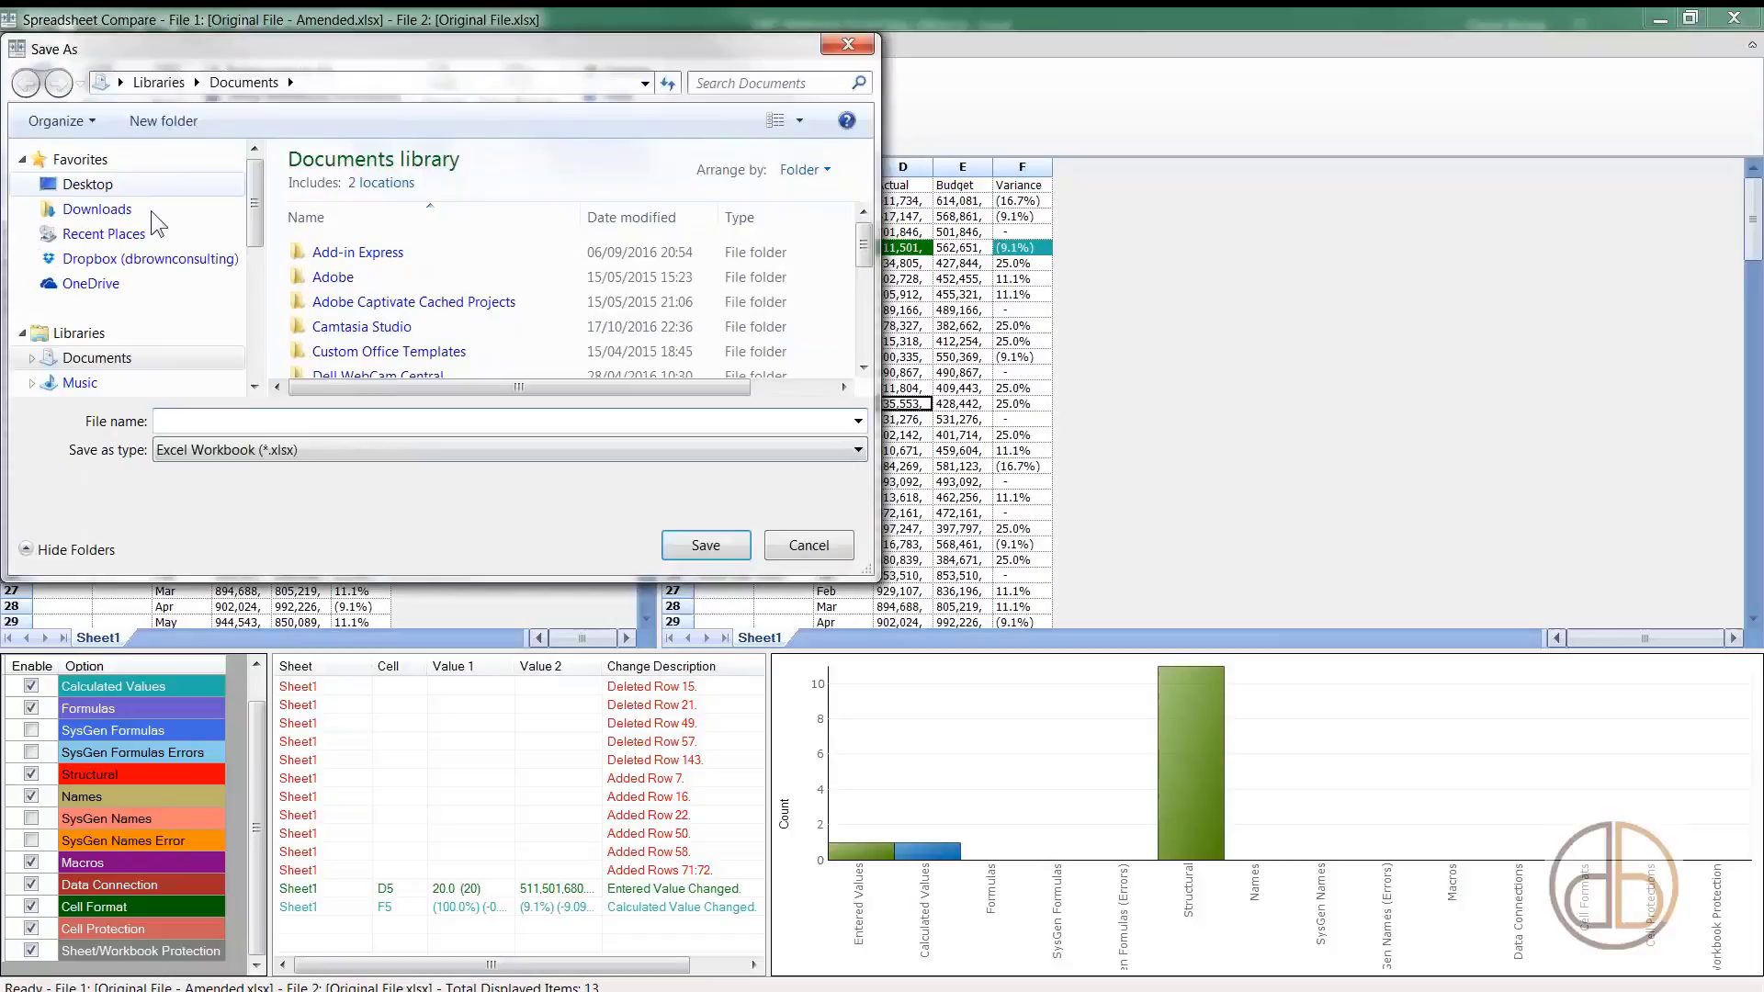
{"action": "left_click", "coordinate": [129, 184]}
{"action": "left_click", "coordinate": [225, 421]}
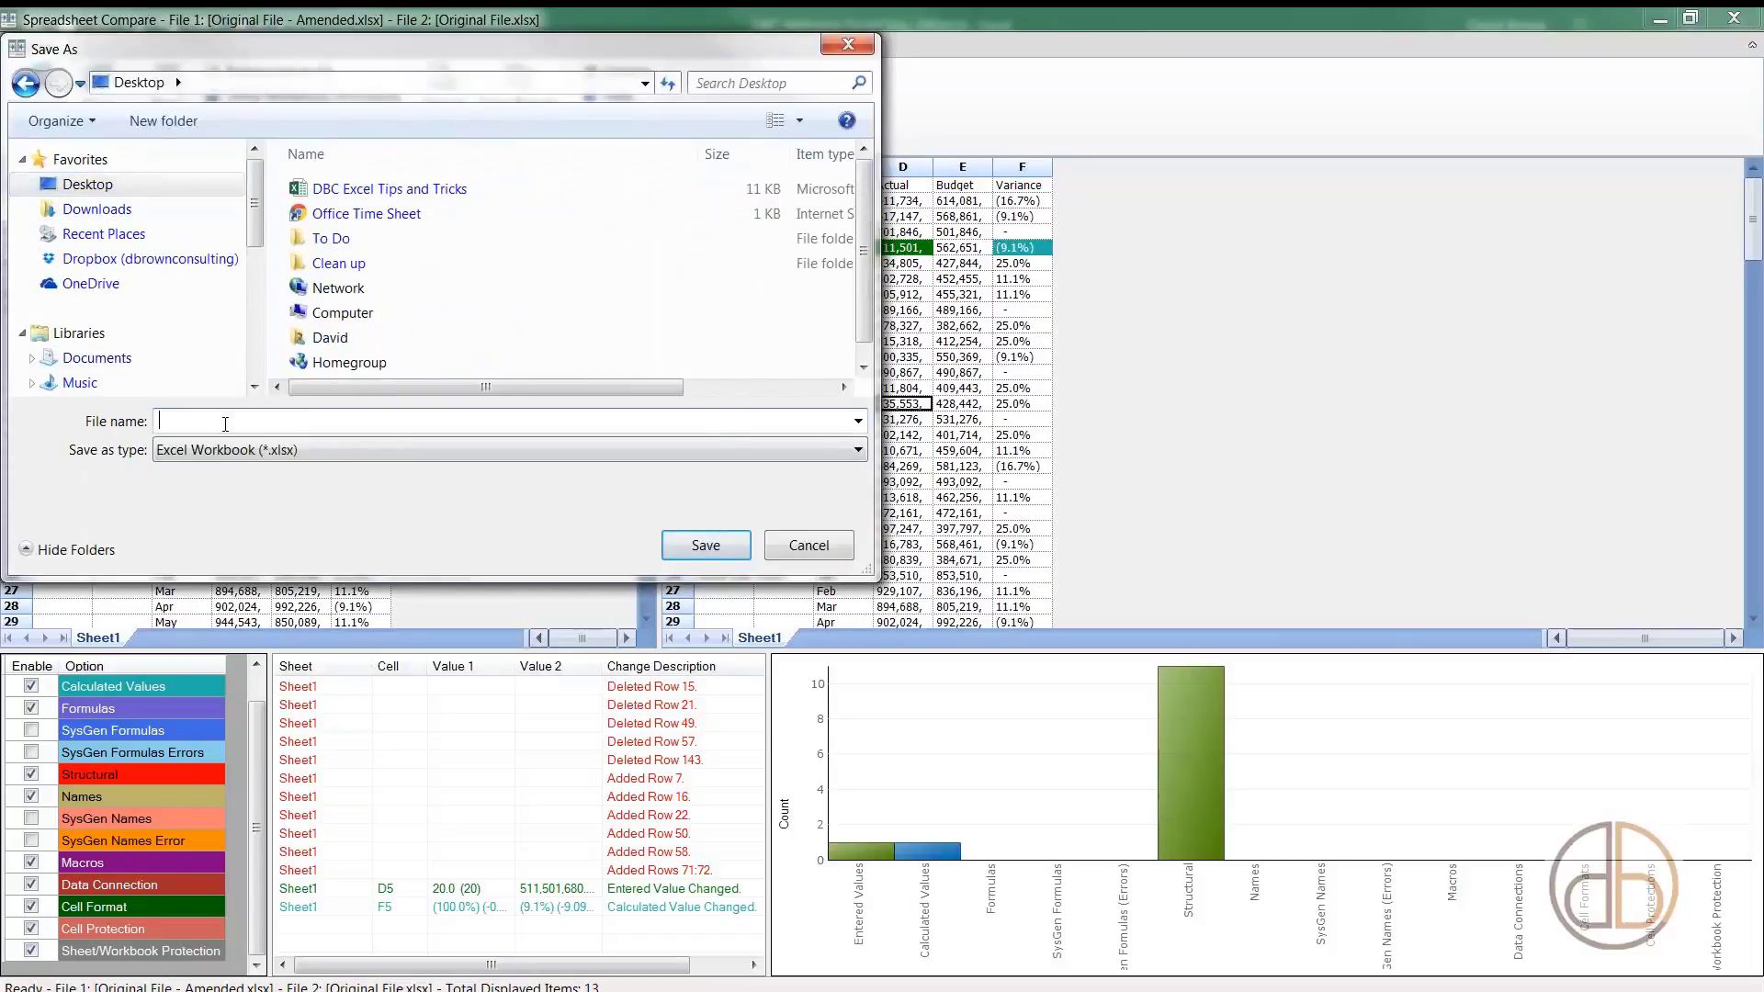
{"action": "type", "text": "Inquire Report"}
{"action": "left_click", "coordinate": [705, 547]}
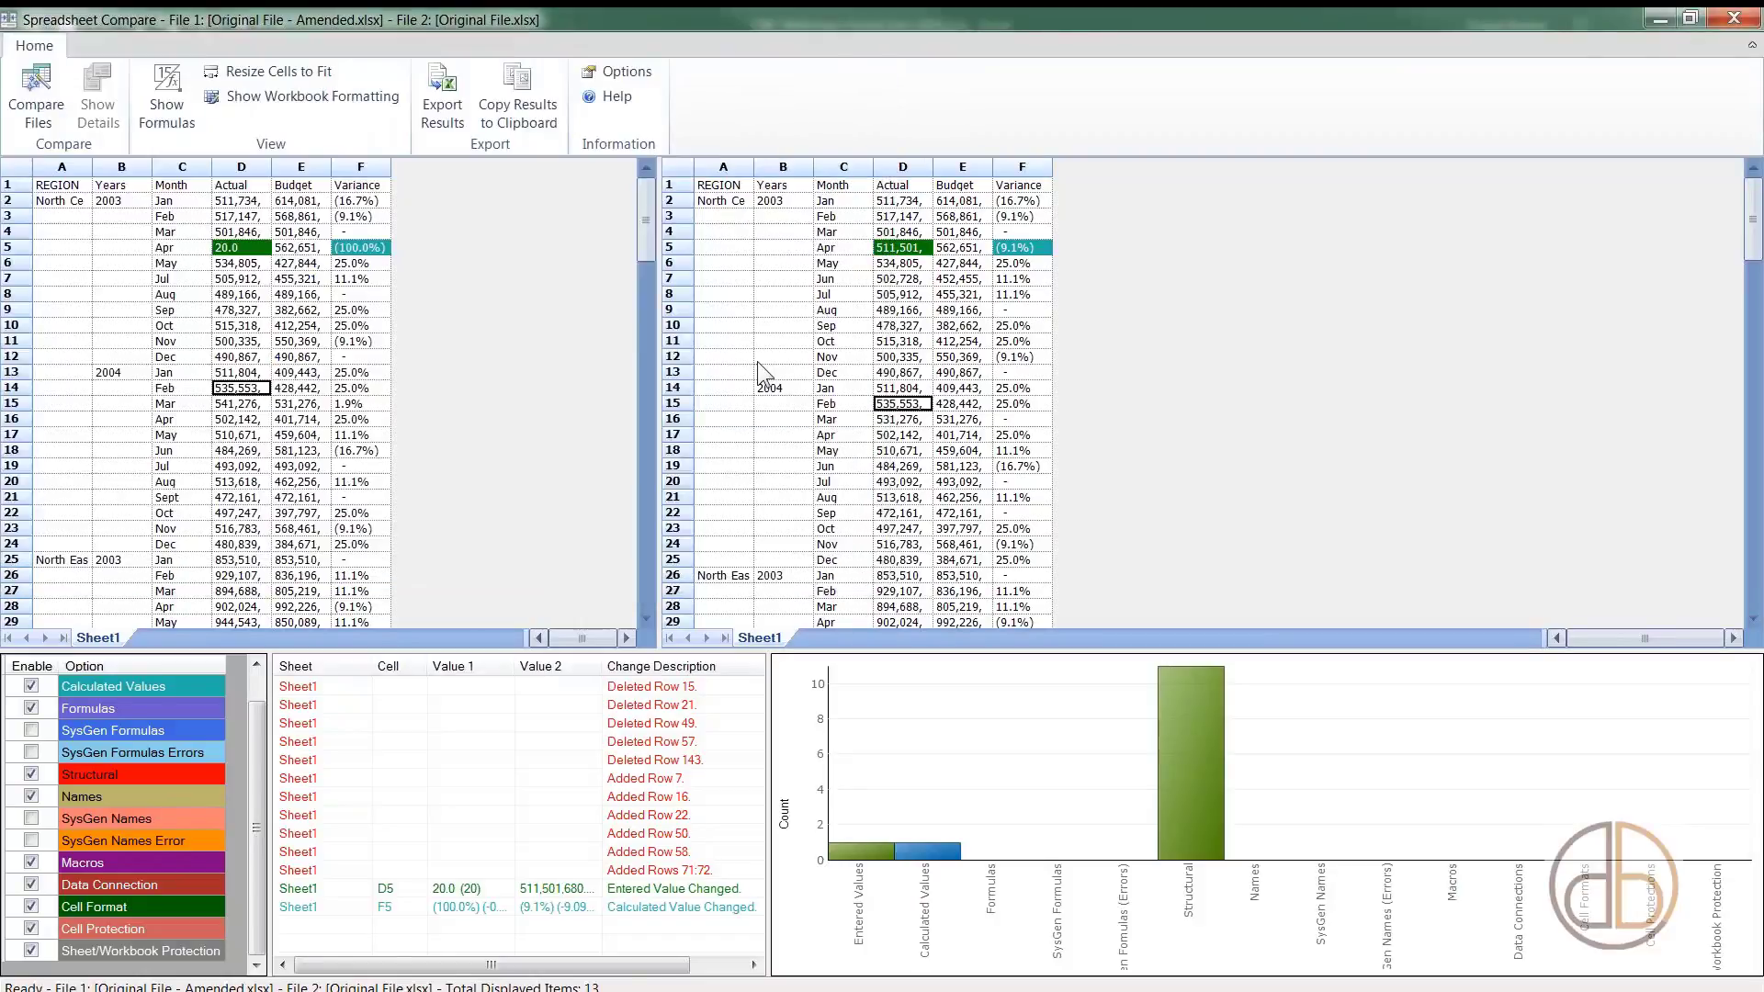